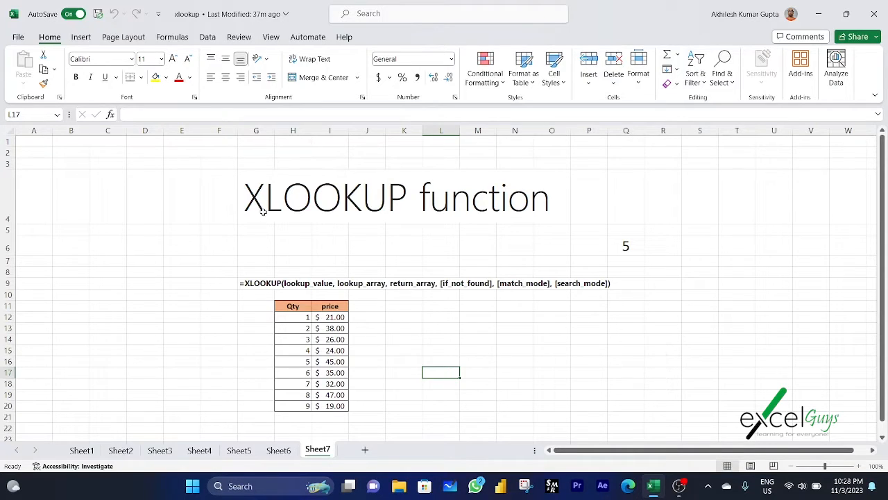
# - Examine the XLOOKUP syntax on Sheet7, relating its arguments to the lookup value in Q6 and the Qty and price columns
pyautogui.moveTo(255, 206); pyautogui.dragTo(537, 199)
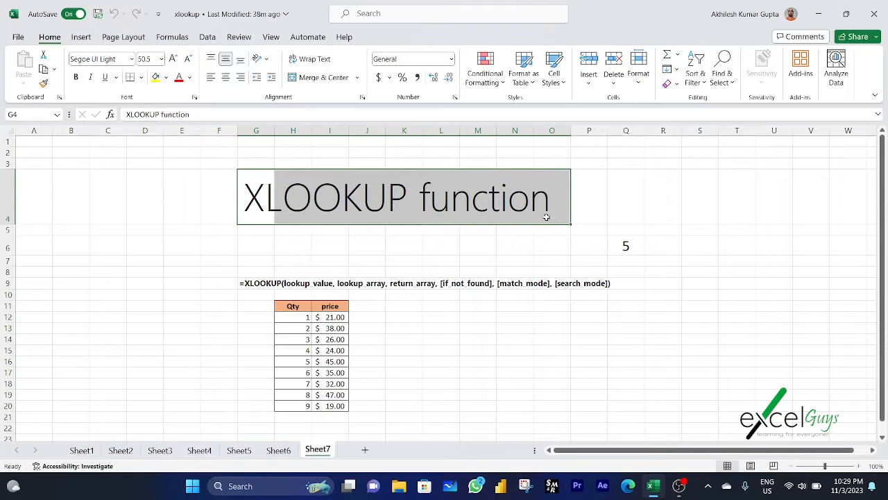
pyautogui.moveTo(248, 282); pyautogui.dragTo(608, 284)
pyautogui.click(267, 284)
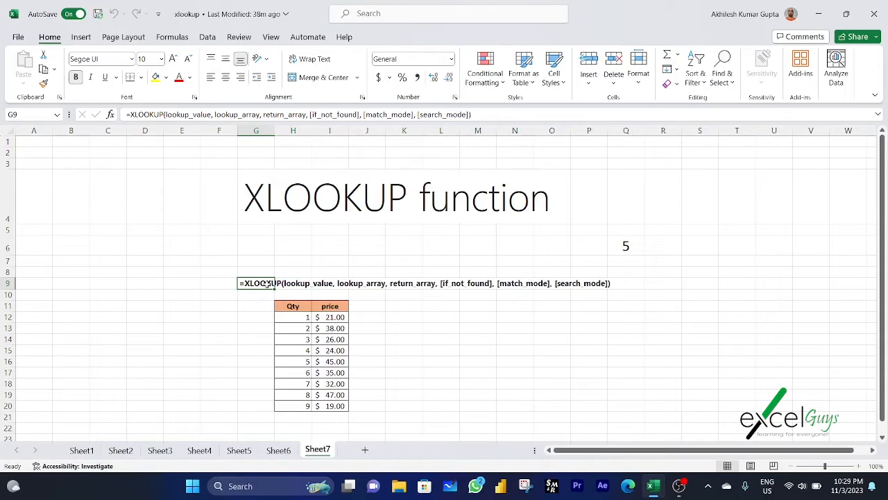
pyautogui.click(305, 285)
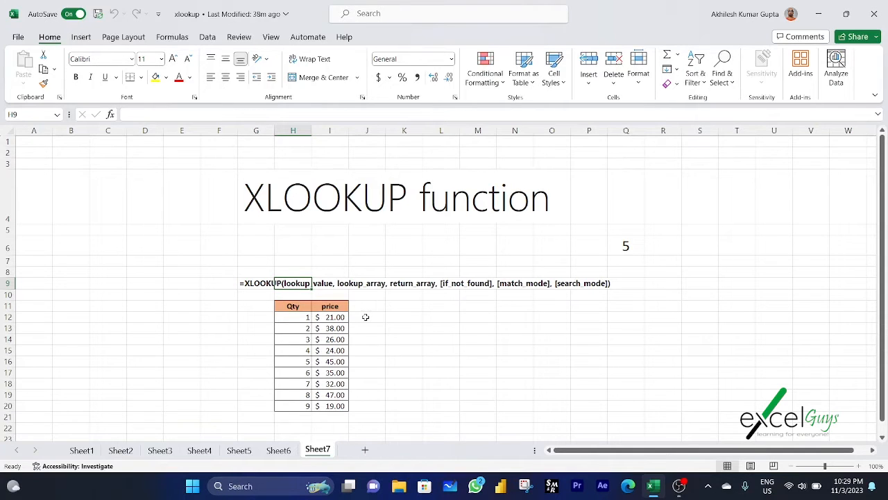
pyautogui.click(624, 247)
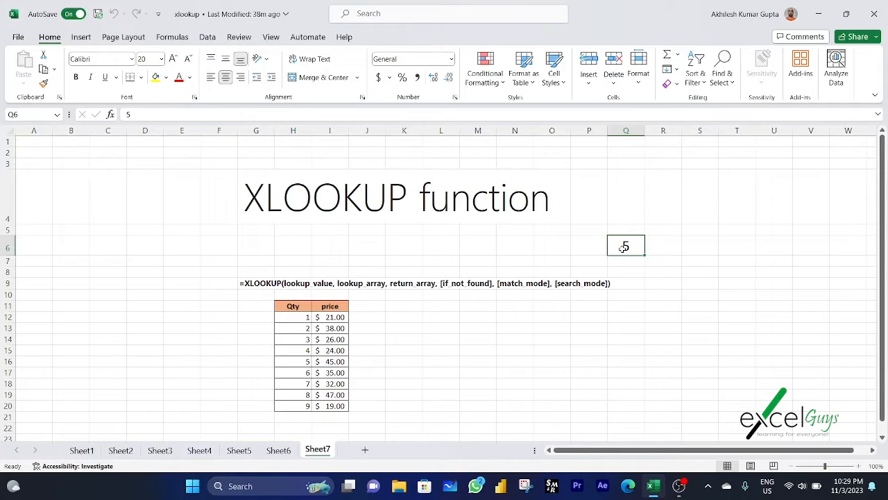
pyautogui.moveTo(308, 317); pyautogui.dragTo(308, 404)
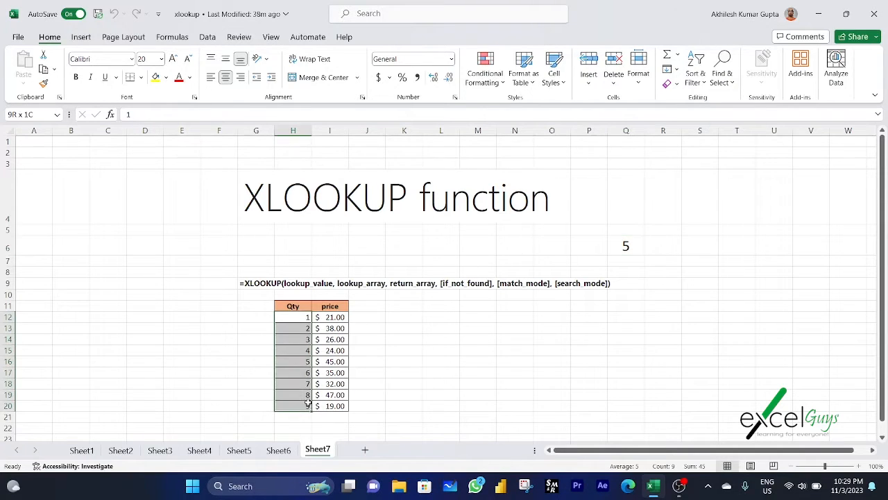
pyautogui.moveTo(304, 317); pyautogui.dragTo(306, 406)
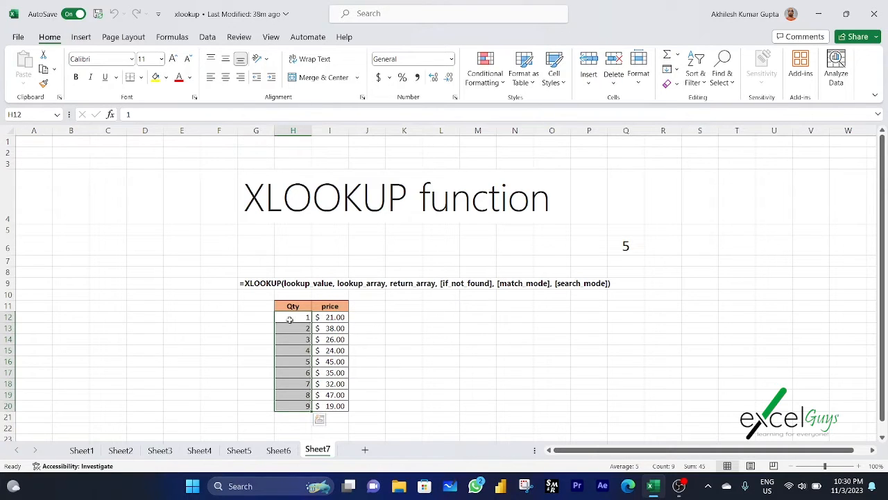
pyautogui.moveTo(290, 319); pyautogui.dragTo(292, 405)
pyautogui.moveTo(336, 317); pyautogui.dragTo(330, 405)
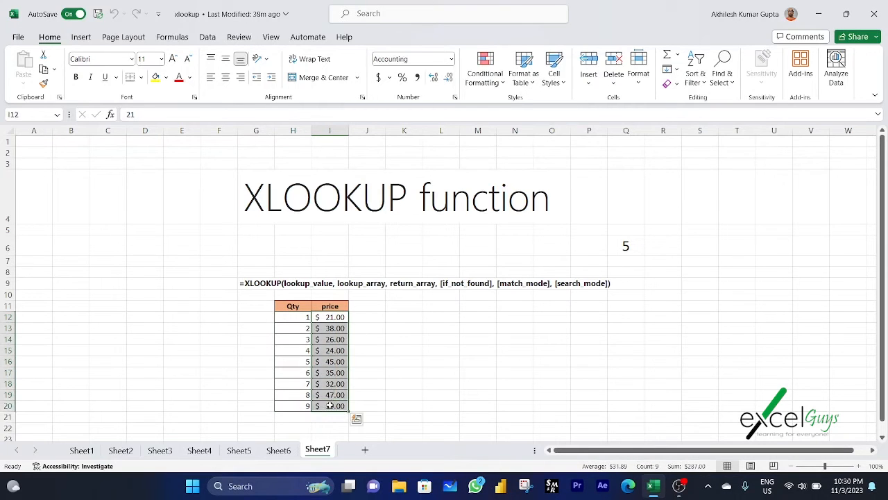
pyautogui.click(299, 284)
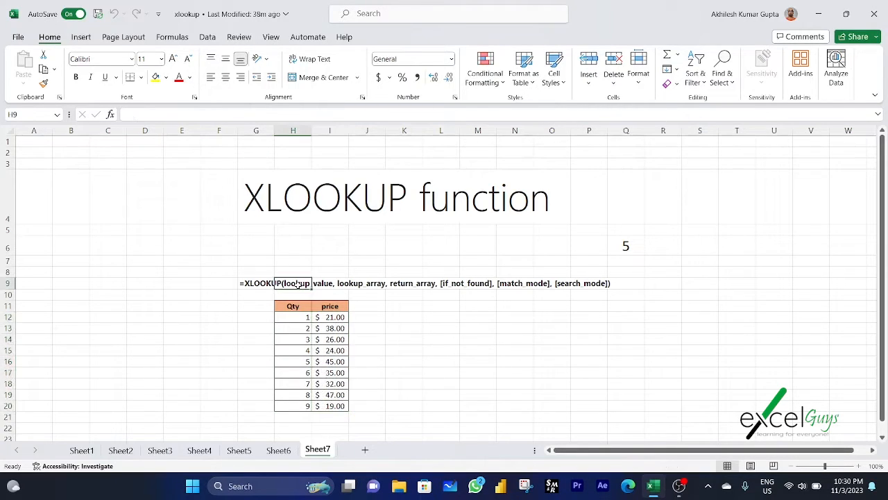
pyautogui.click(634, 247)
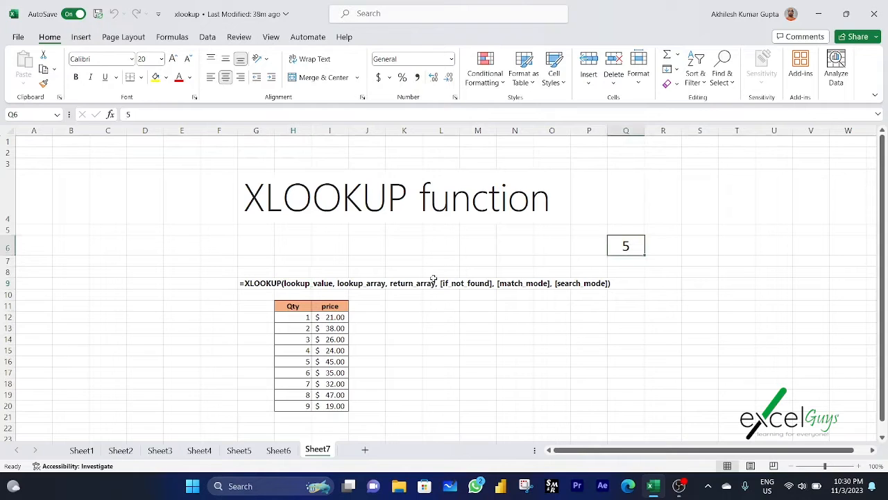
pyautogui.click(370, 283)
pyautogui.moveTo(295, 309); pyautogui.dragTo(299, 406)
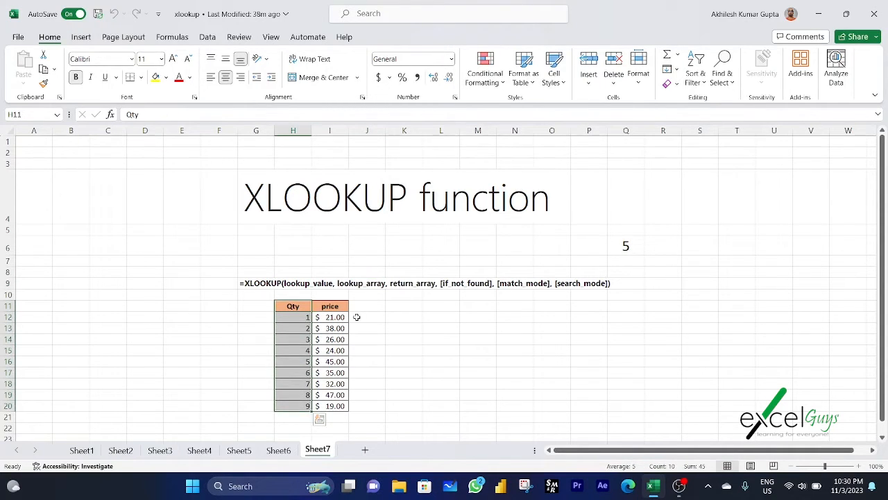
pyautogui.moveTo(333, 307); pyautogui.dragTo(329, 406)
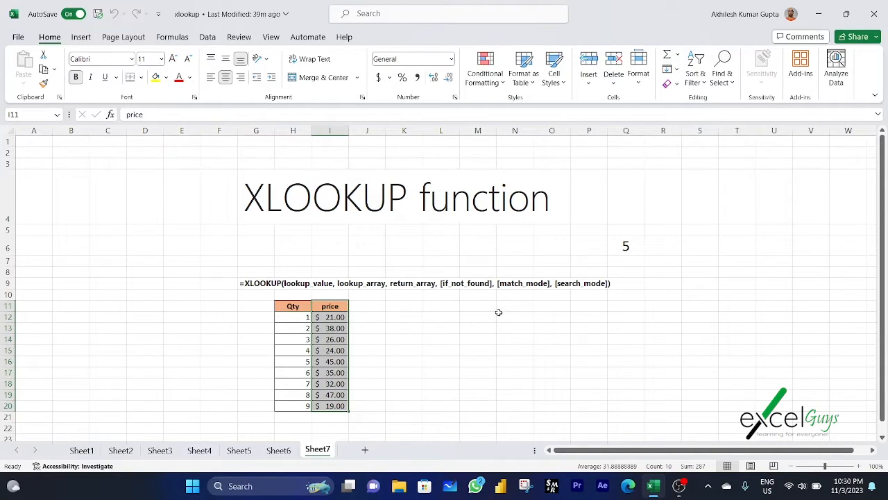
pyautogui.click(478, 329)
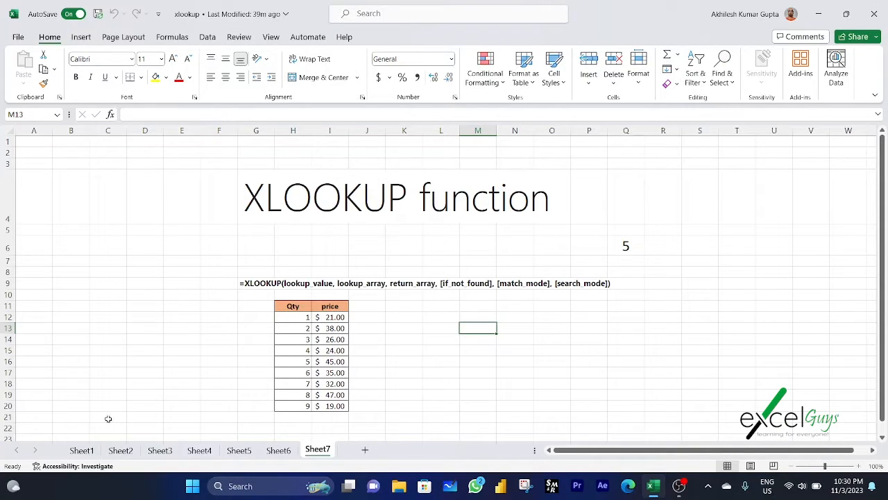
# - Examine the Country, Abr and Prefix columns on Sheet1 and the dial code question for Brazil in E3:F3
pyautogui.click(89, 452)
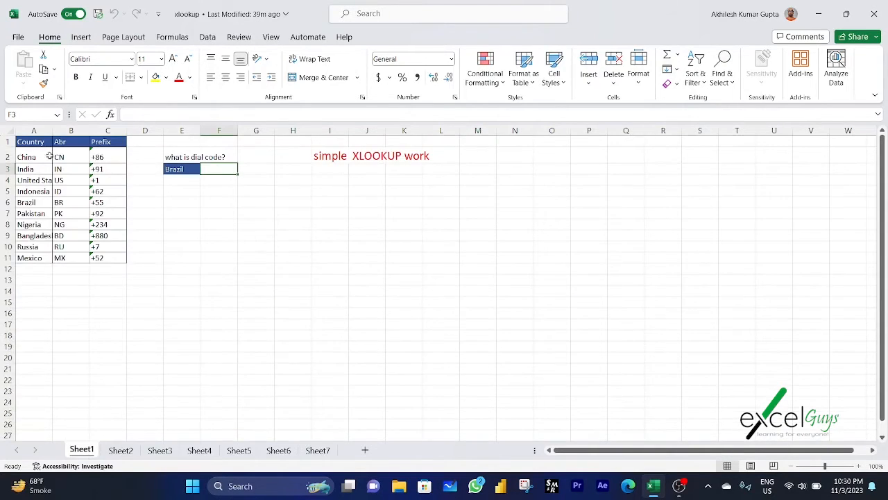
pyautogui.moveTo(20, 142); pyautogui.dragTo(105, 257)
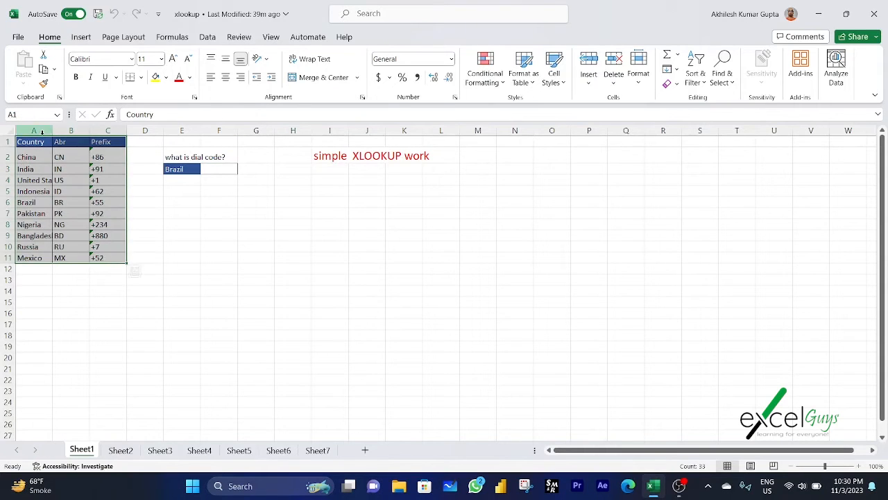
pyautogui.click(33, 131)
pyautogui.click(71, 130)
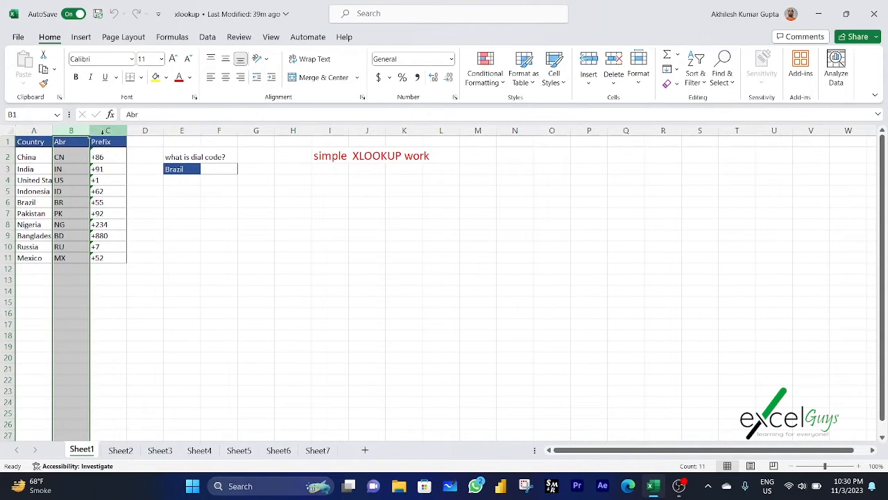
pyautogui.click(101, 131)
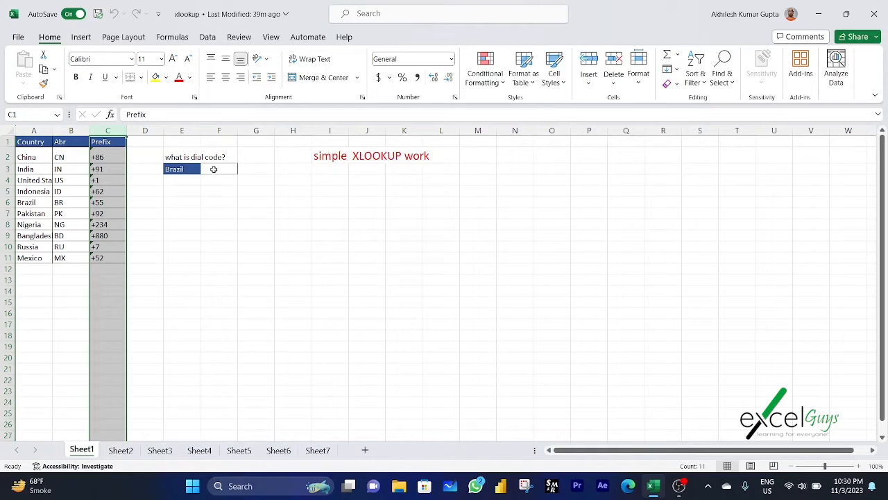
pyautogui.click(214, 169)
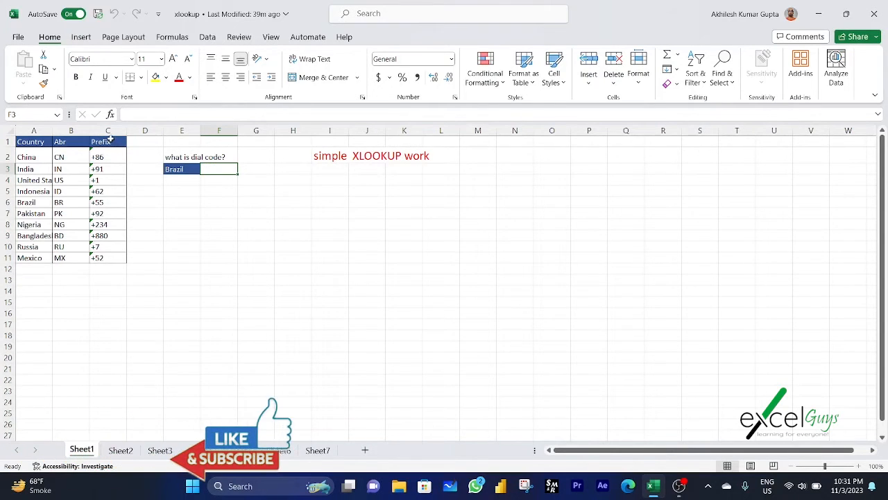
pyautogui.click(109, 131)
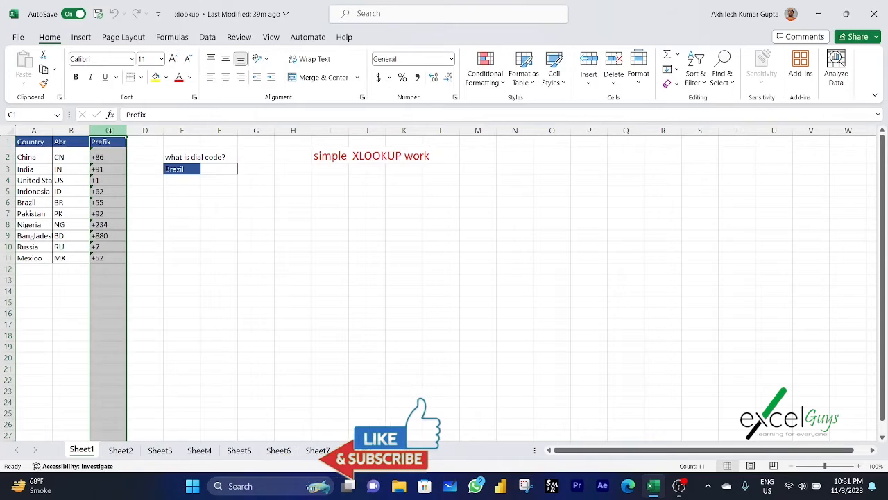
pyautogui.click(212, 168)
pyautogui.click(183, 168)
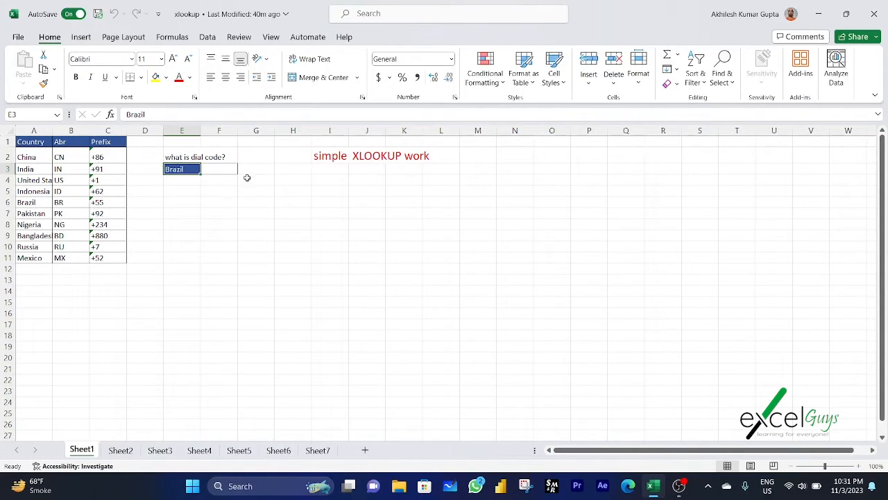
# - Enter =XLOOKUP(E3,A2:A11,C2:C11) in F3 to return the dial code, and compare it with Brazil's row in the country table
pyautogui.click(222, 171)
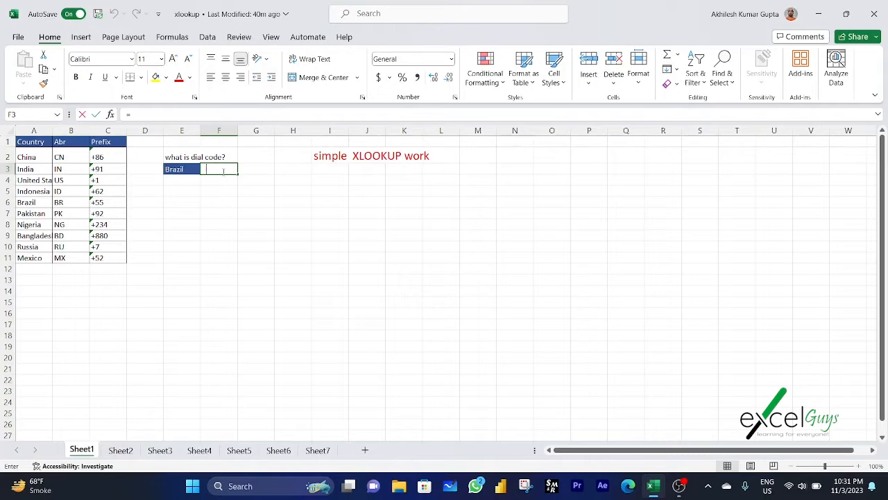
pyautogui.write('=xlo')
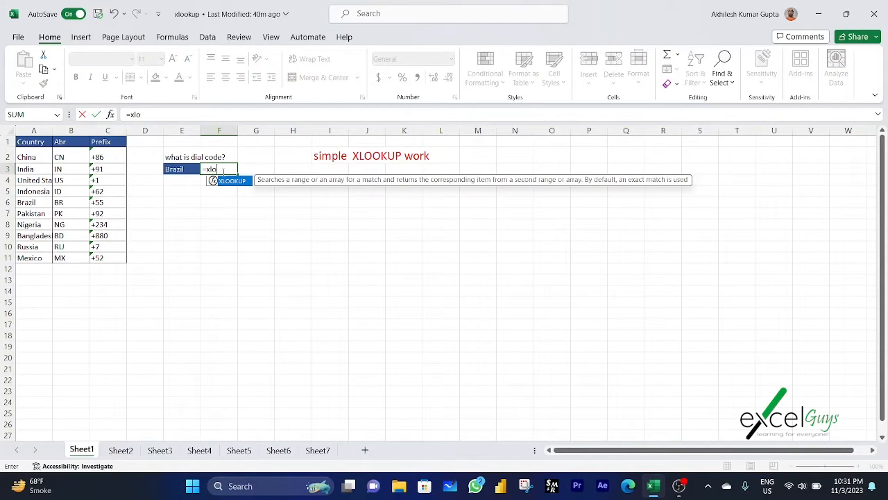
pyautogui.doubleClick(220, 181)
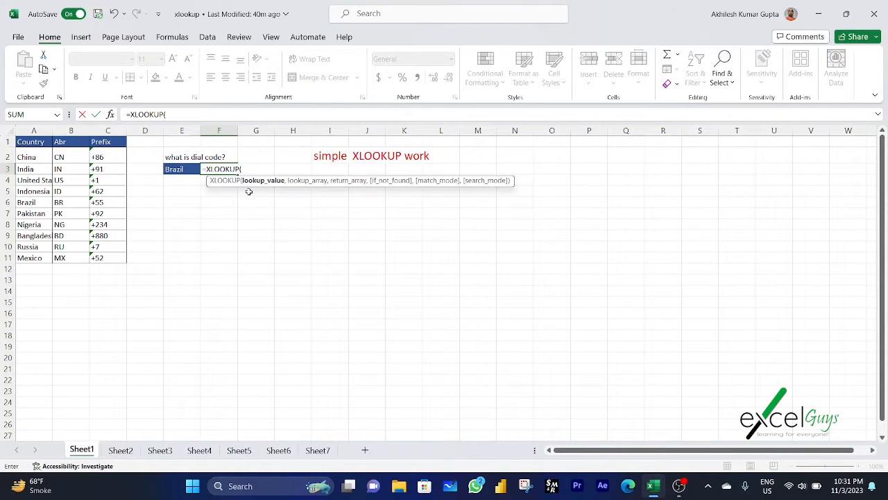
pyautogui.click(182, 169)
pyautogui.write(',')
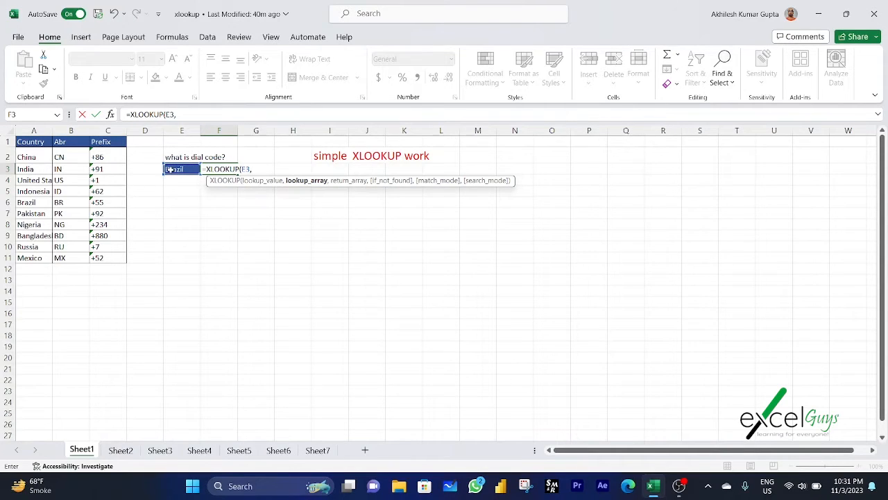
pyautogui.moveTo(40, 150); pyautogui.dragTo(46, 258)
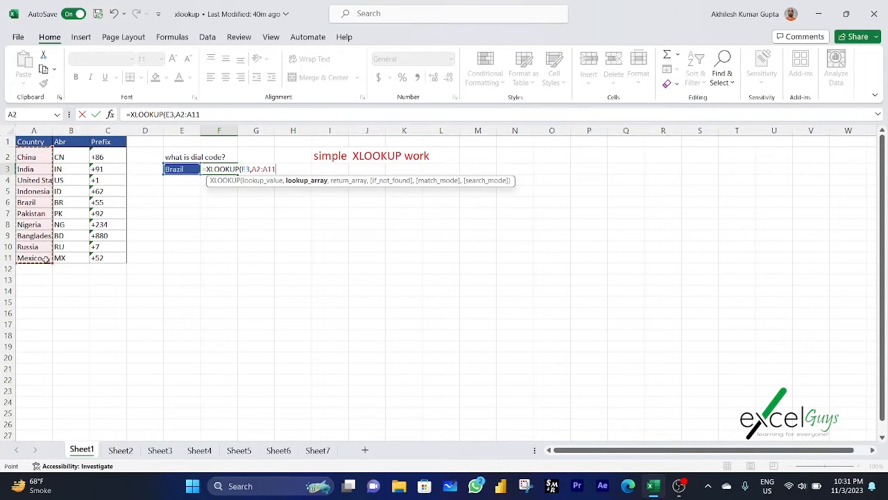
pyautogui.write(',')
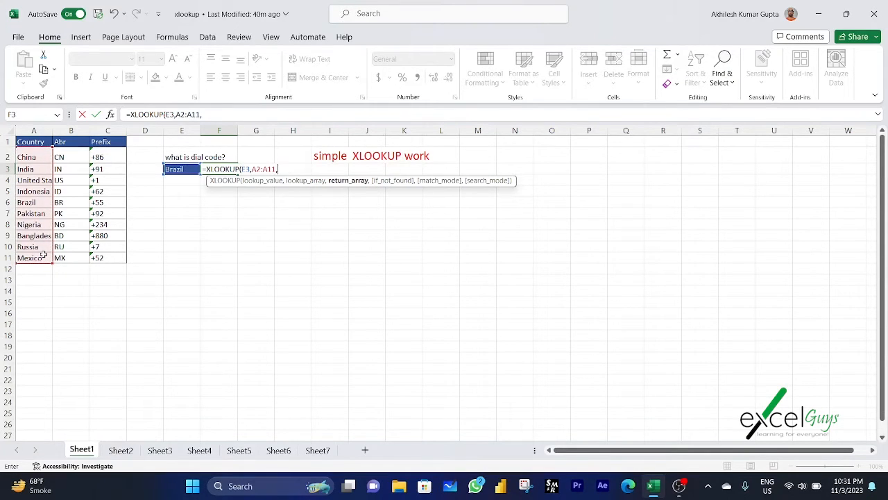
pyautogui.moveTo(100, 155); pyautogui.dragTo(102, 256)
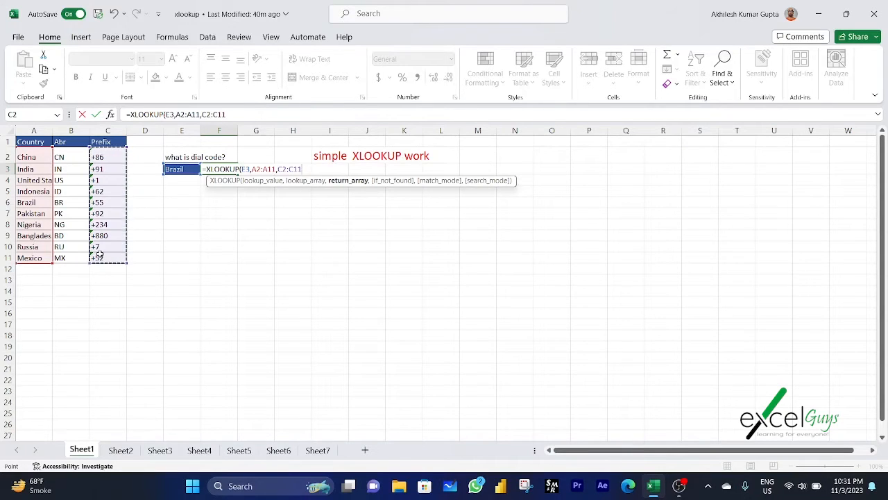
pyautogui.write(')')
pyautogui.press('Return')
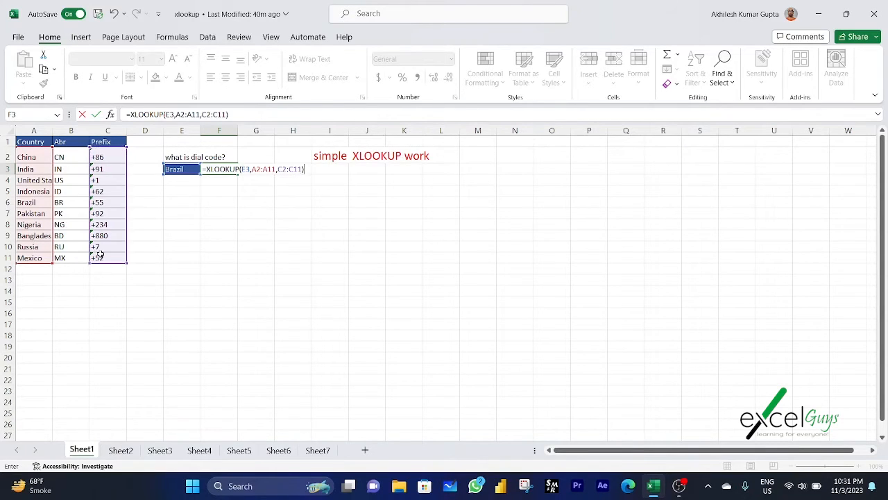
pyautogui.click(34, 202)
pyautogui.click(97, 202)
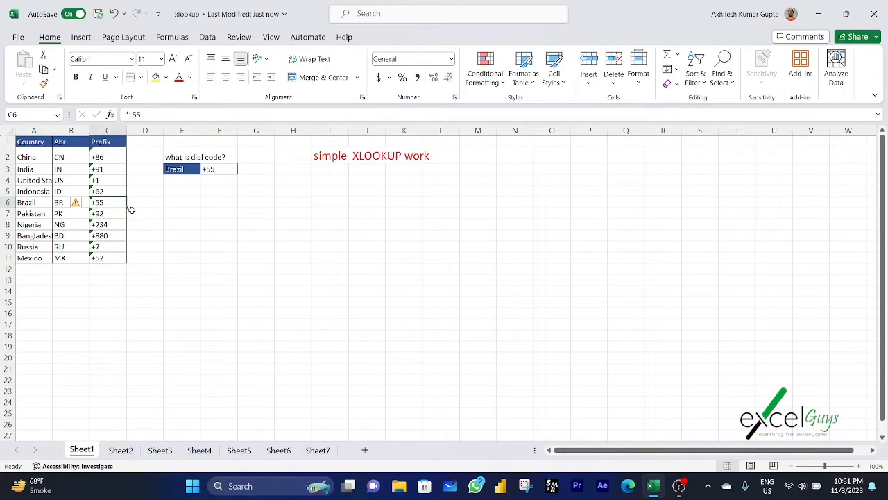
# - Change the lookup country in E3 to China and check the returned dial code against the Prefix column
pyautogui.click(184, 170)
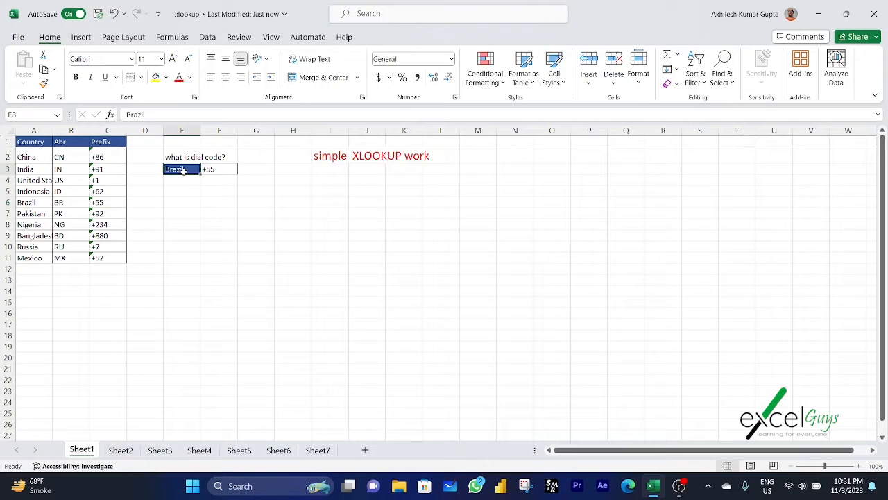
pyautogui.write('China')
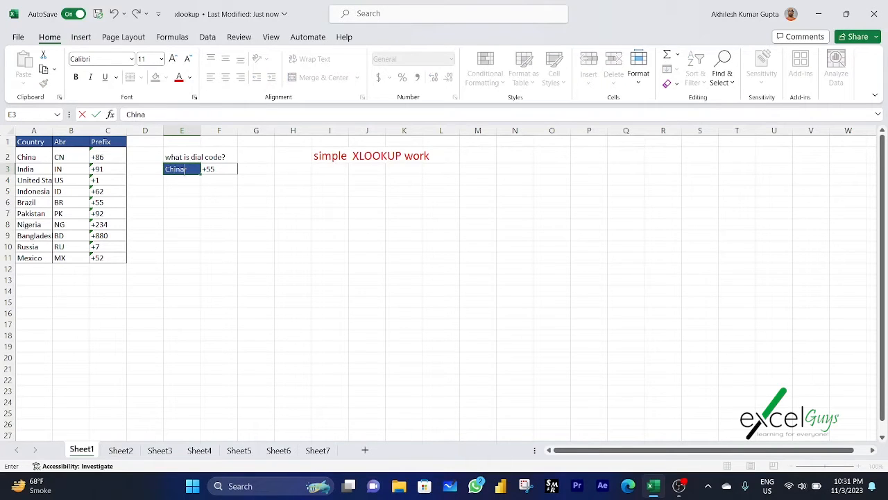
pyautogui.press('Return')
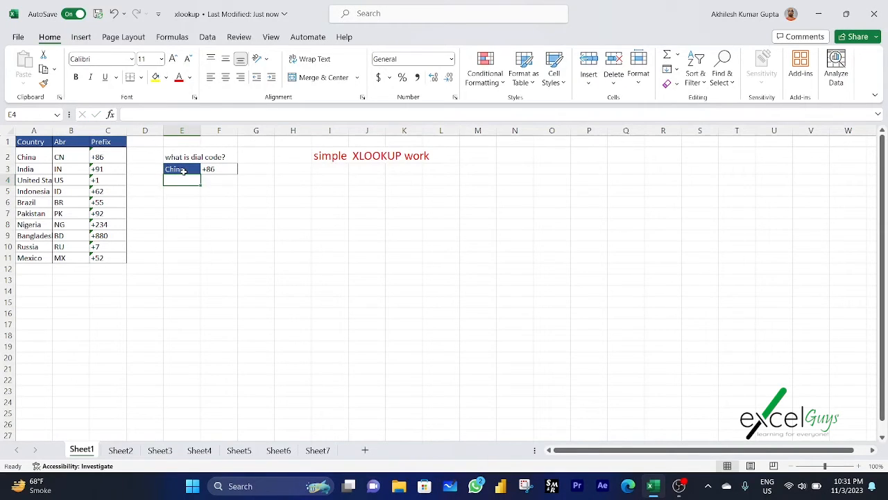
pyautogui.click(114, 155)
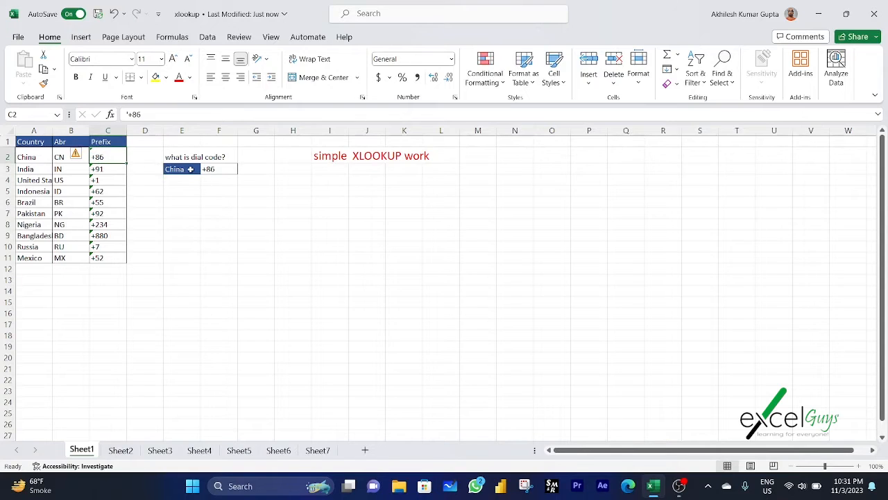
pyautogui.click(190, 169)
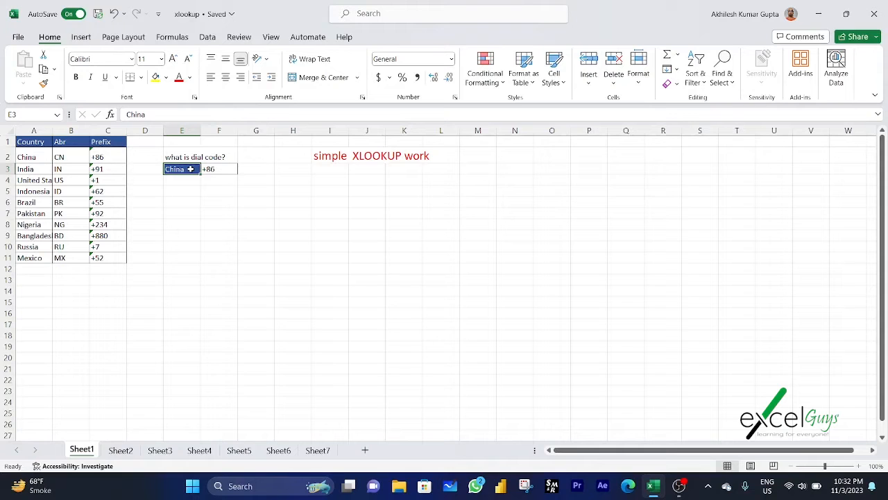
# - On Sheet2, fit columns G and H to their headers and review the employee table and the empty result cells G2:H2
pyautogui.click(121, 451)
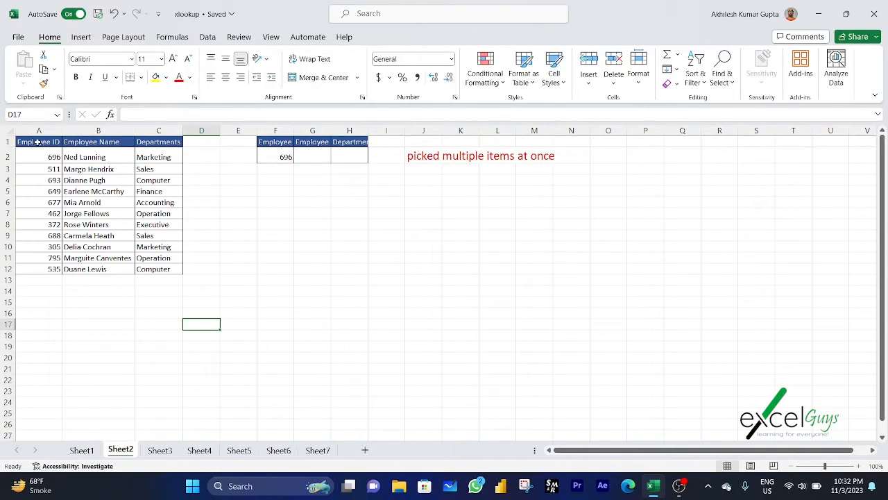
pyautogui.moveTo(37, 142); pyautogui.dragTo(166, 269)
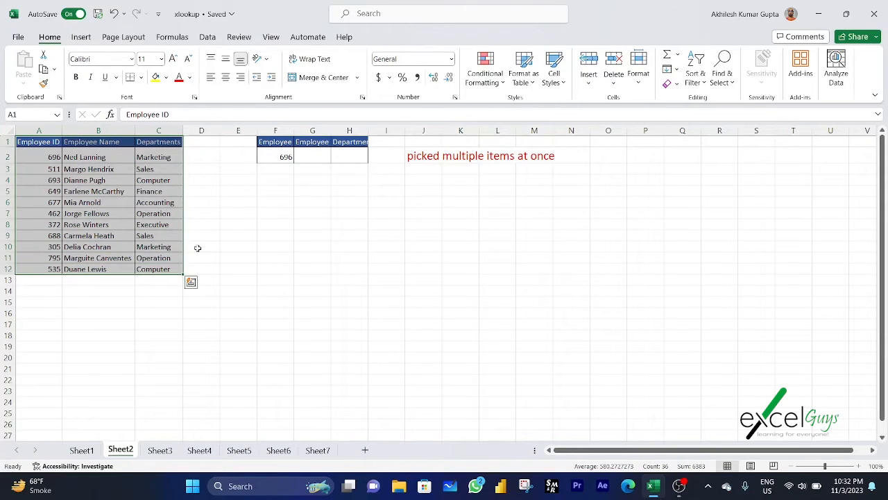
pyautogui.click(287, 157)
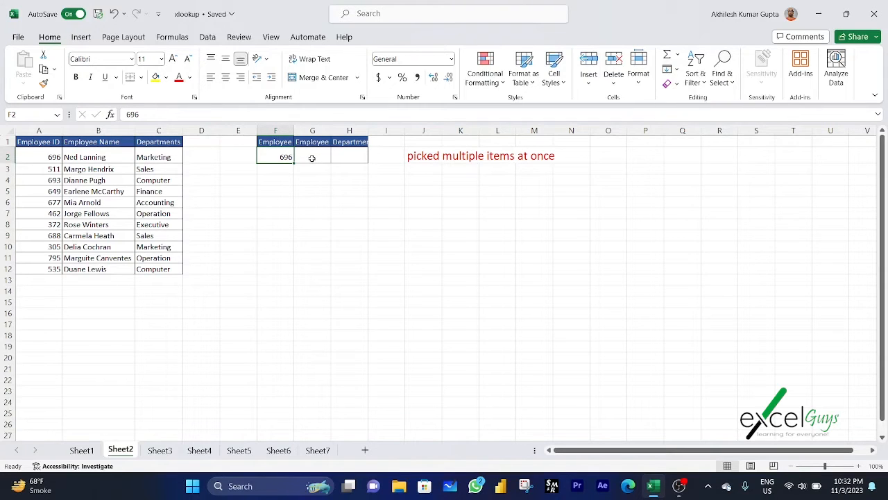
pyautogui.doubleClick(331, 132)
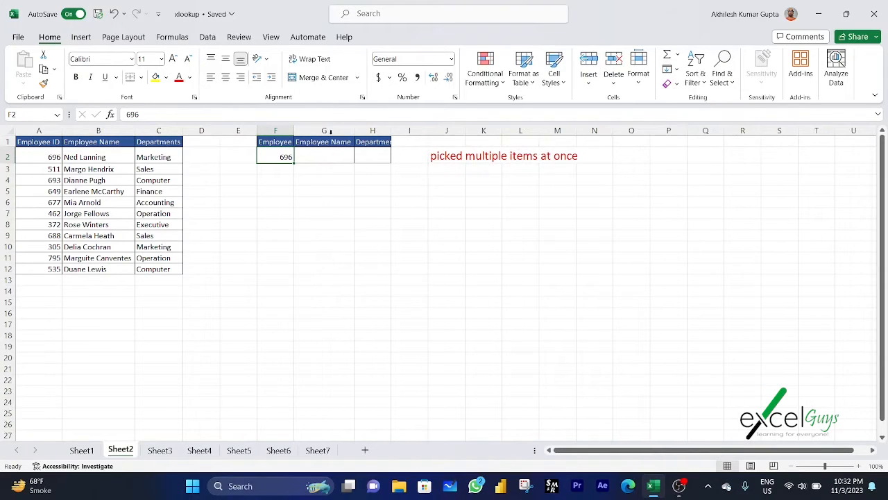
pyautogui.doubleClick(391, 132)
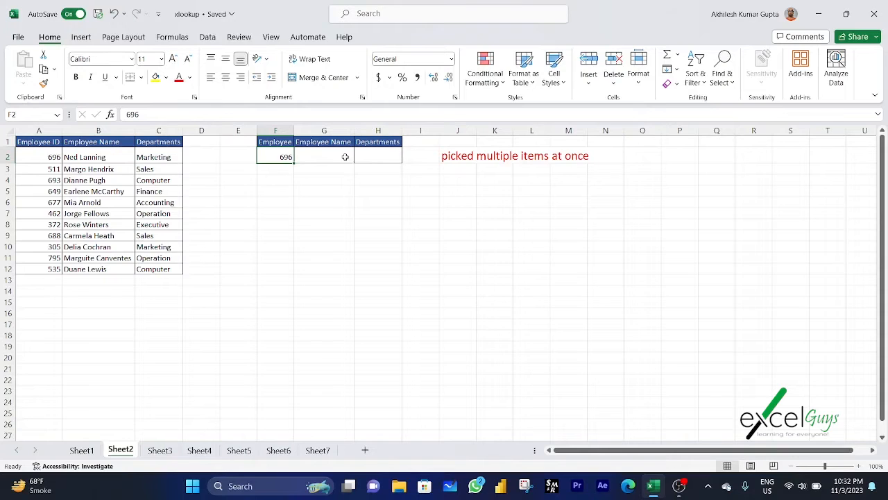
pyautogui.moveTo(312, 161); pyautogui.dragTo(355, 155)
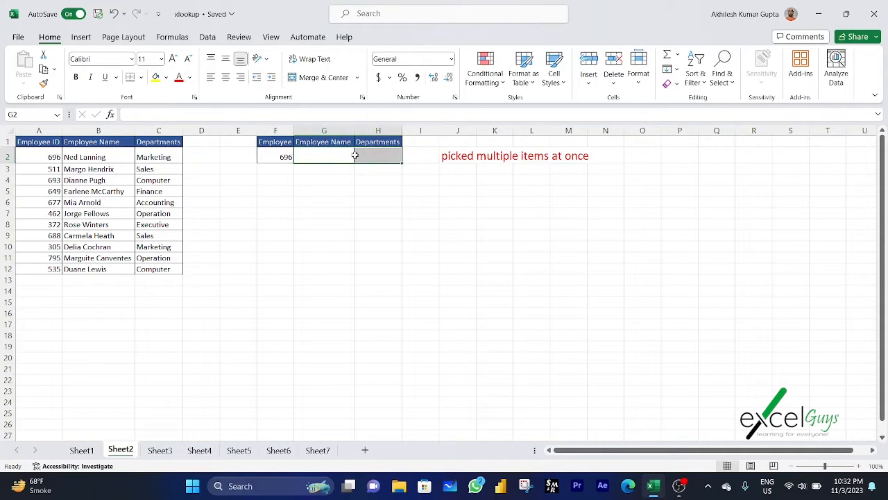
pyautogui.click(322, 158)
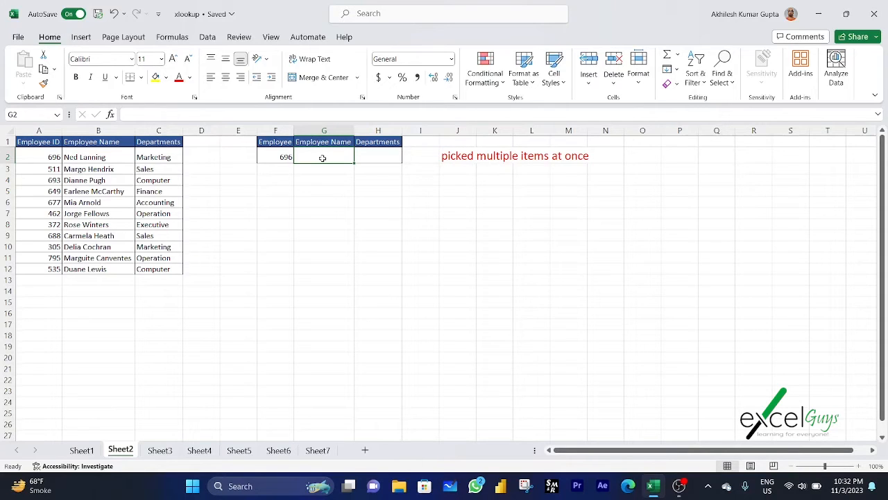
pyautogui.moveTo(322, 158); pyautogui.dragTo(377, 157)
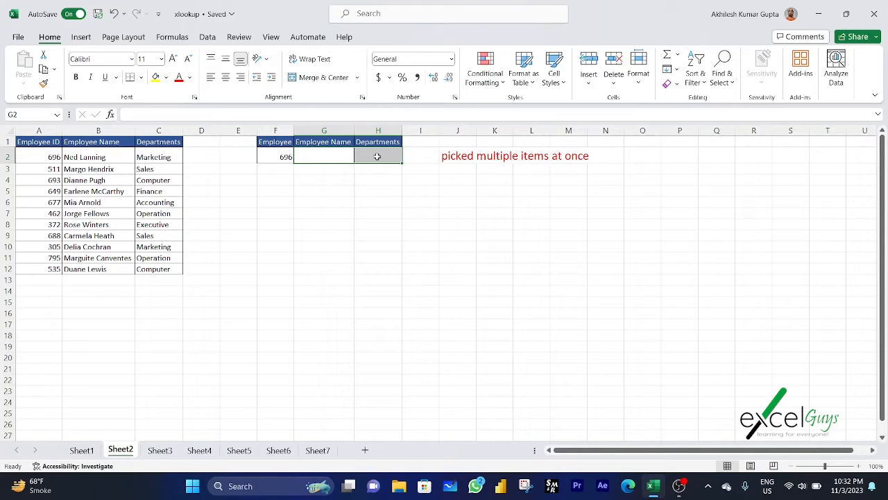
# - Enter =XLOOKUP(F2,A2:A12,B2:C12) in G2 to return the employee name and department together
pyautogui.click(326, 156)
pyautogui.write('=xl')
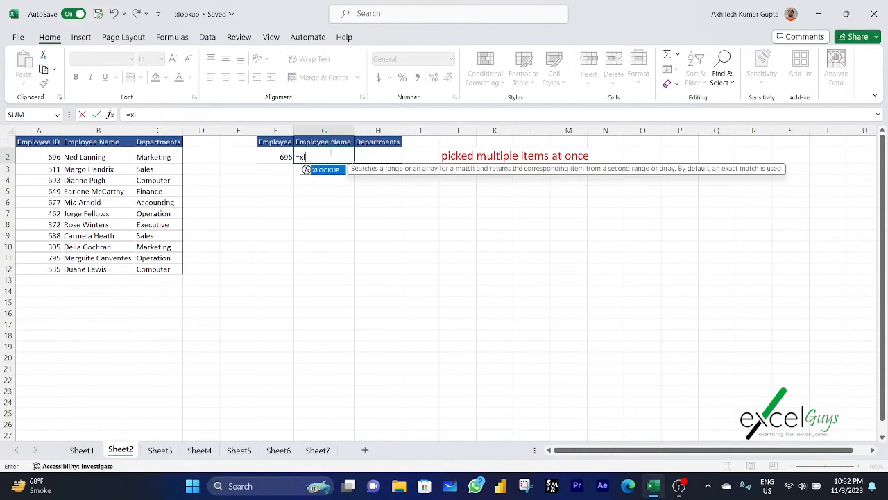
pyautogui.press('Tab')
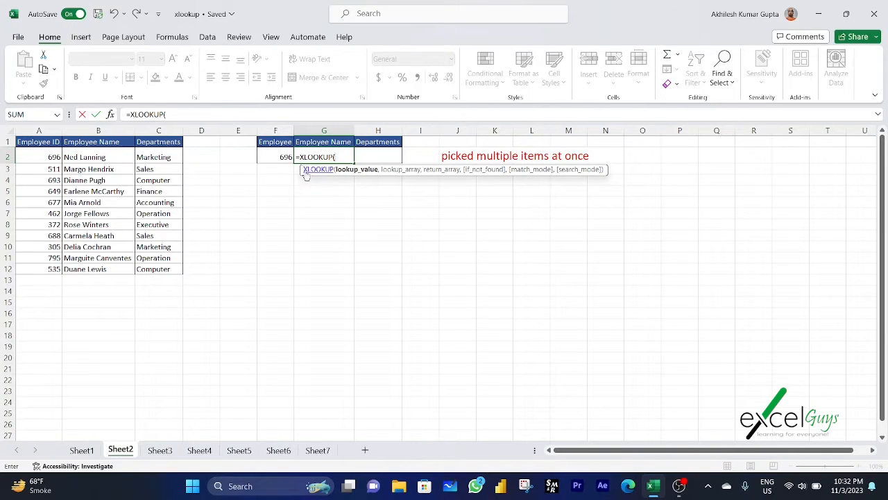
pyautogui.click(284, 157)
pyautogui.write(',')
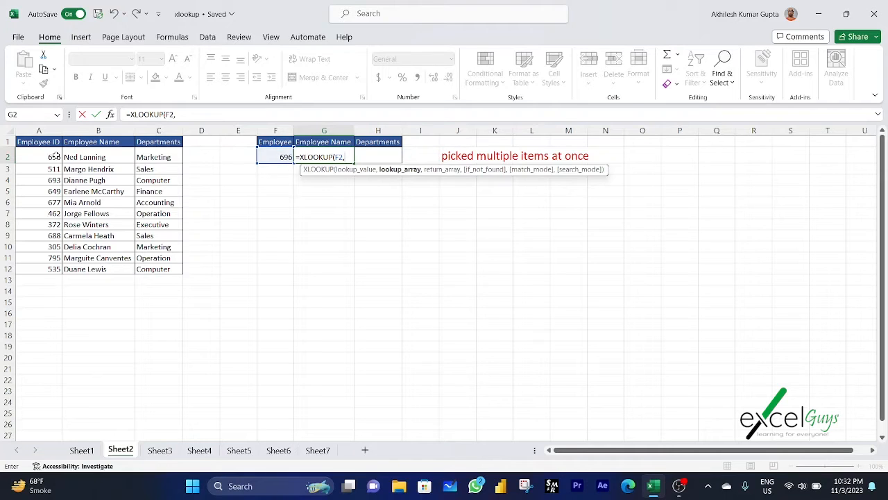
pyautogui.click(54, 157)
pyautogui.moveTo(54, 157); pyautogui.dragTo(56, 270)
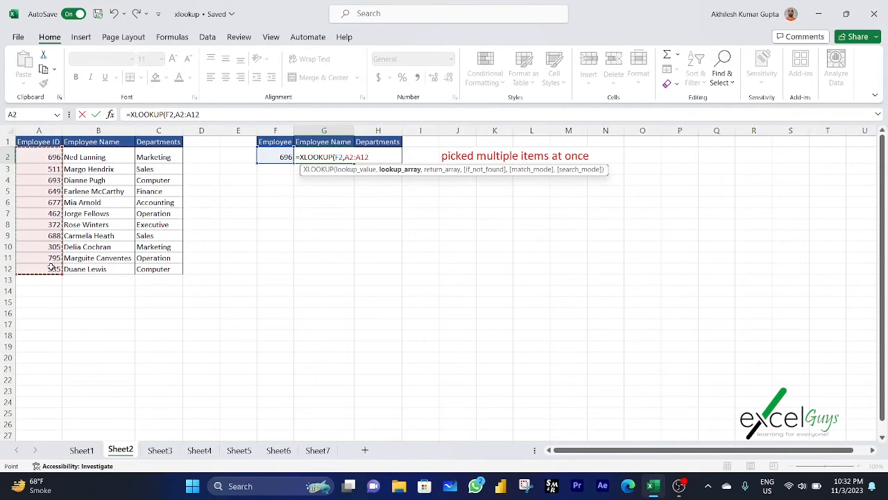
pyautogui.write(',')
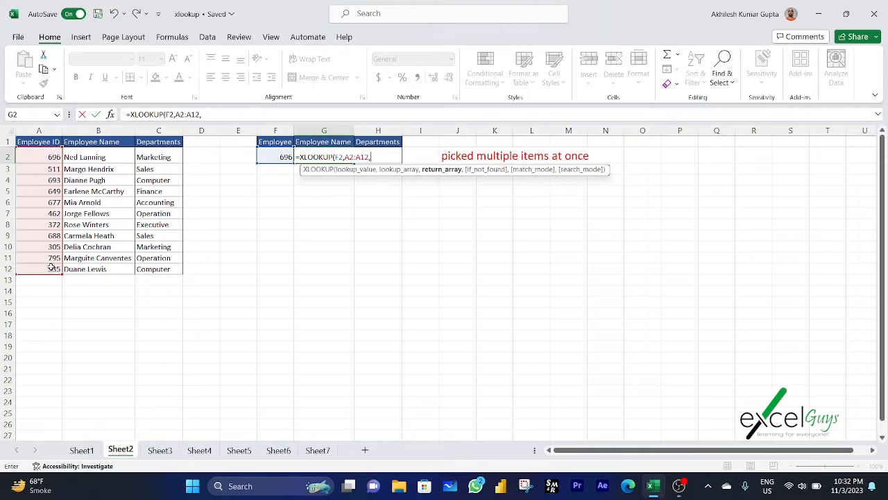
pyautogui.click(69, 156)
pyautogui.moveTo(68, 156); pyautogui.dragTo(163, 269)
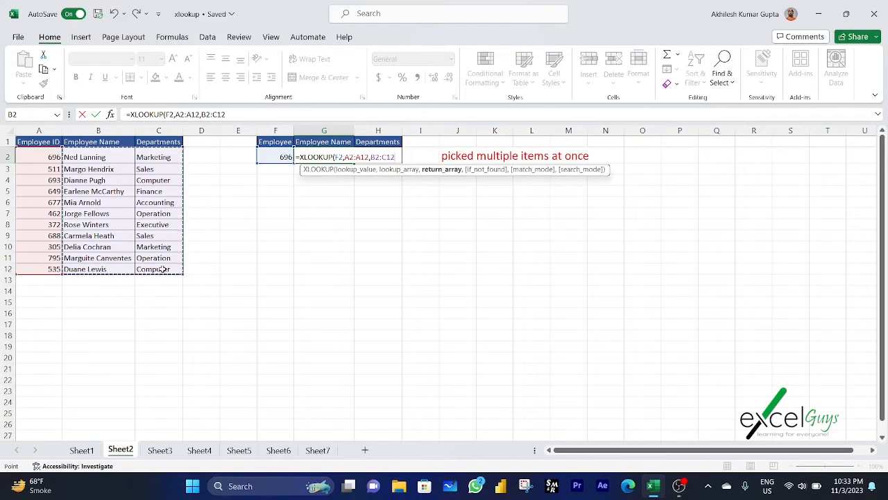
pyautogui.write(')')
pyautogui.press('Return')
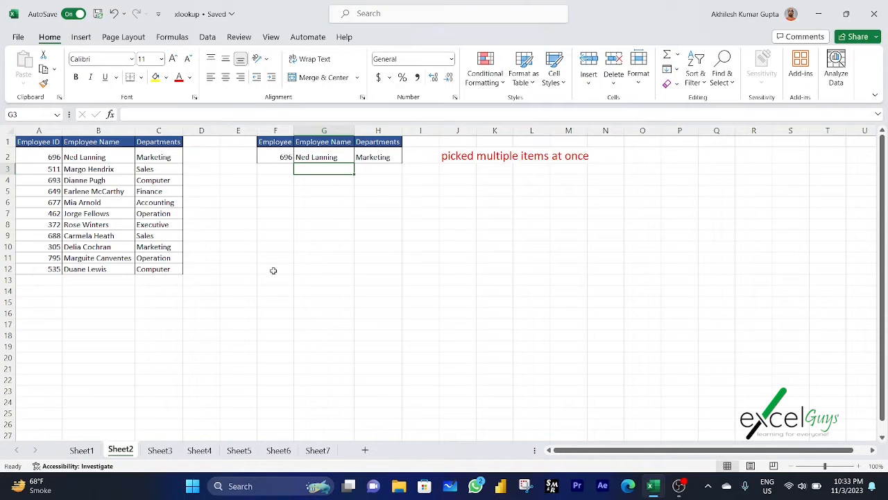
# - Check the employee name and department returned in G2:H2 against the lookup ID in F2
pyautogui.click(279, 159)
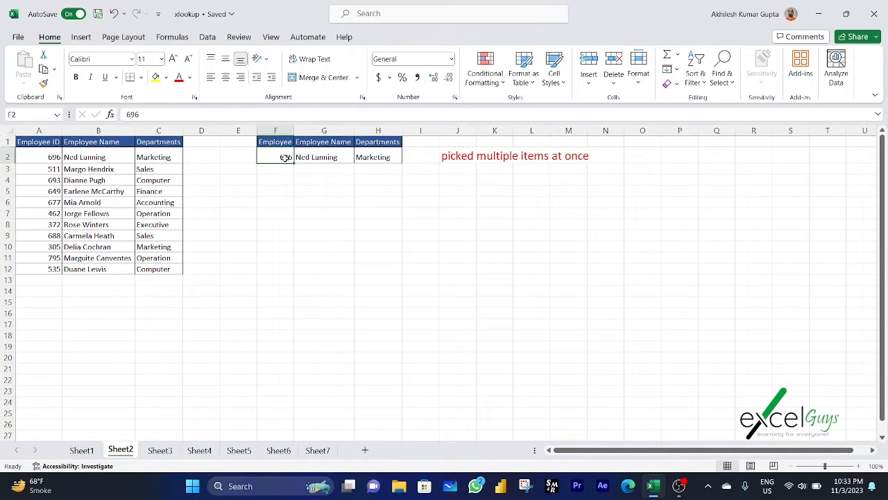
pyautogui.click(315, 158)
pyautogui.moveTo(340, 158); pyautogui.dragTo(369, 157)
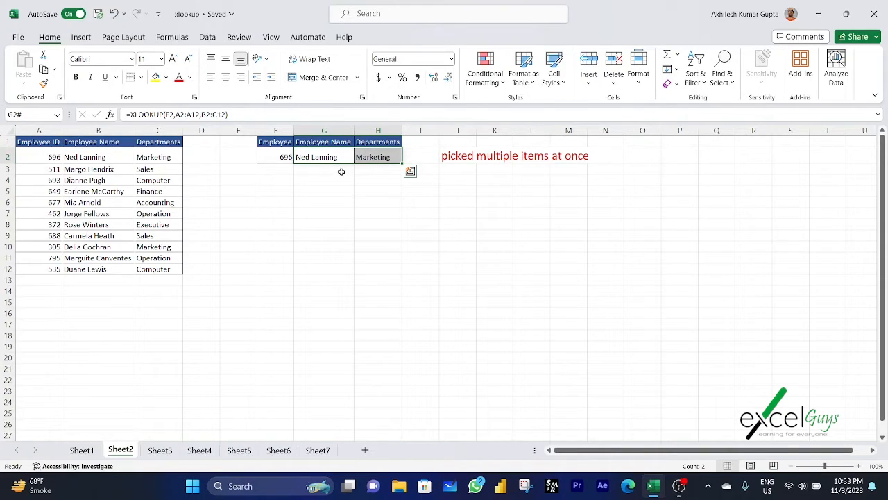
pyautogui.click(341, 171)
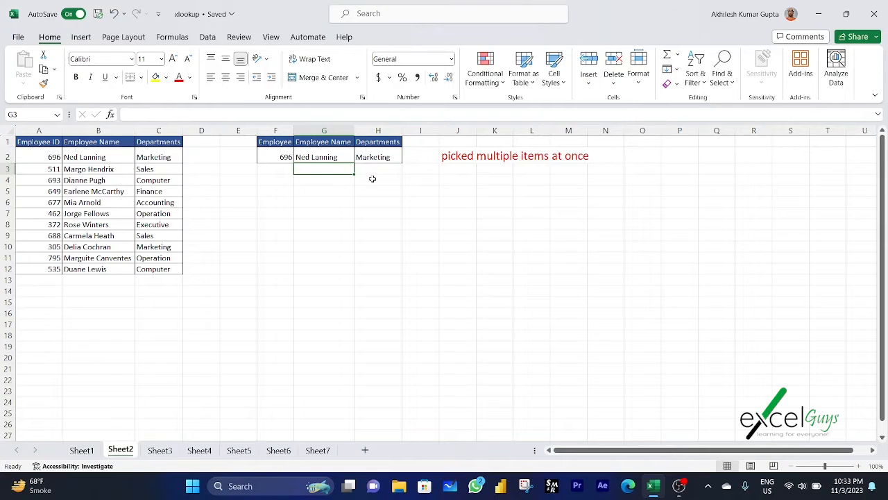
pyautogui.click(325, 157)
pyautogui.moveTo(341, 157); pyautogui.dragTo(365, 158)
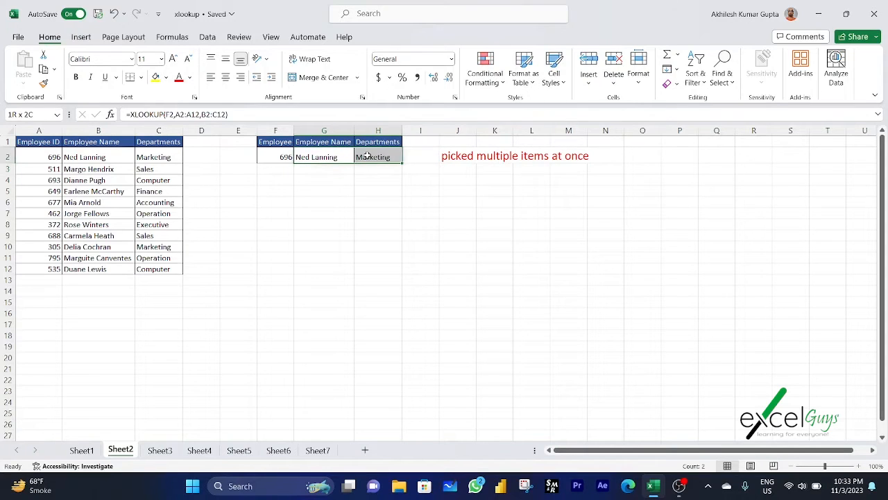
# - Change the lookup ID in F2 to the employee ID listed in A5, and widen column G to fit the returned name
pyautogui.click(278, 156)
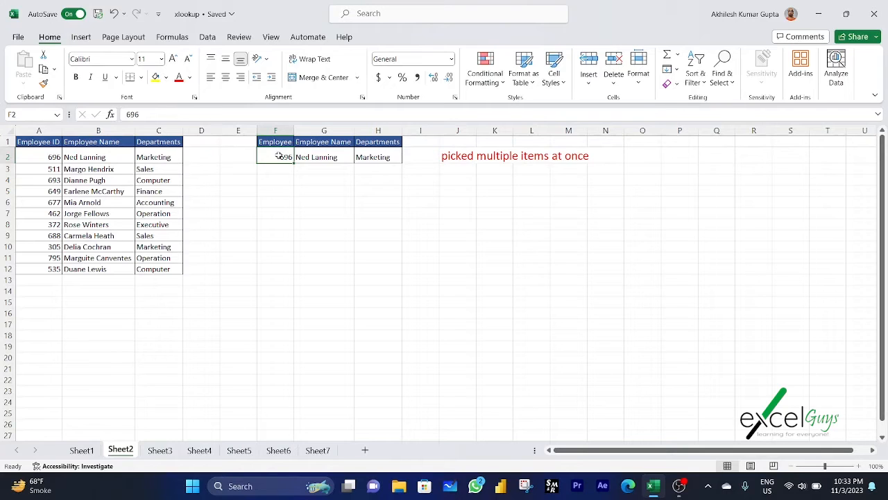
pyautogui.write('649')
pyautogui.press('Tab')
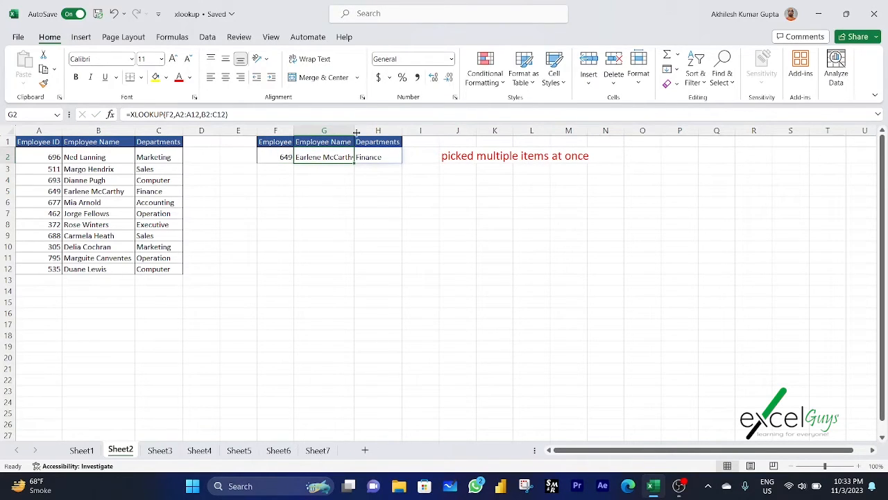
pyautogui.moveTo(355, 132); pyautogui.dragTo(359, 131)
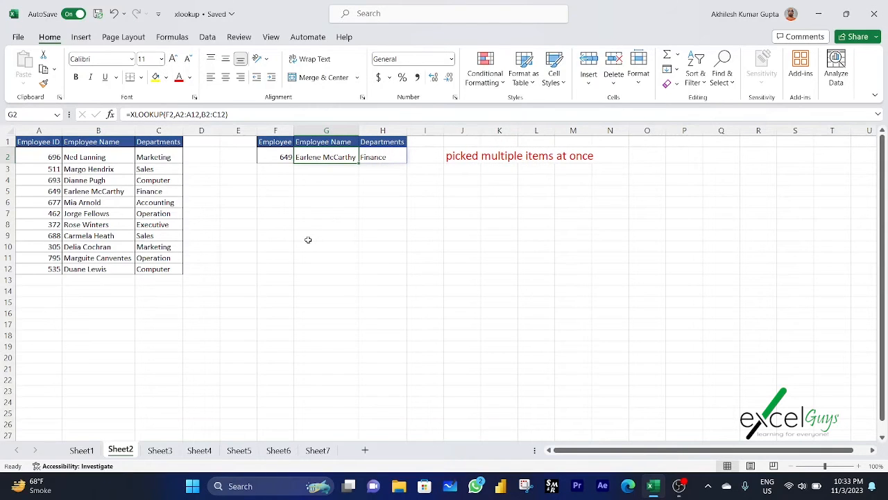
# - Examine Sheet3's employee table, the lookup ID in F2 against the ID column, and the "if not found record" heading
pyautogui.click(160, 451)
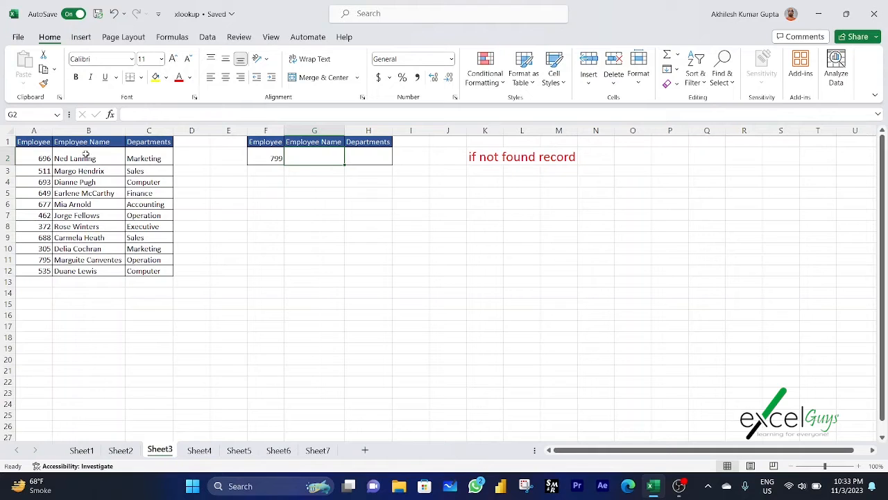
pyautogui.moveTo(40, 144); pyautogui.dragTo(145, 267)
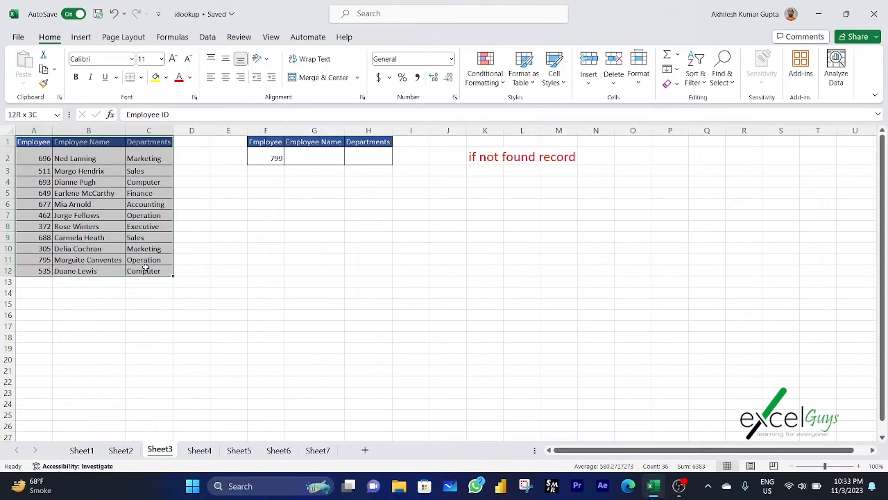
pyautogui.click(50, 142)
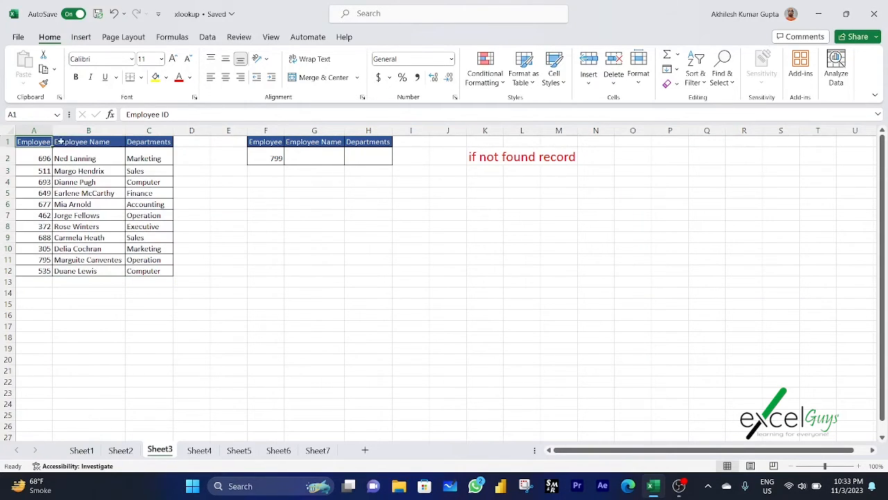
pyautogui.click(71, 142)
pyautogui.click(138, 142)
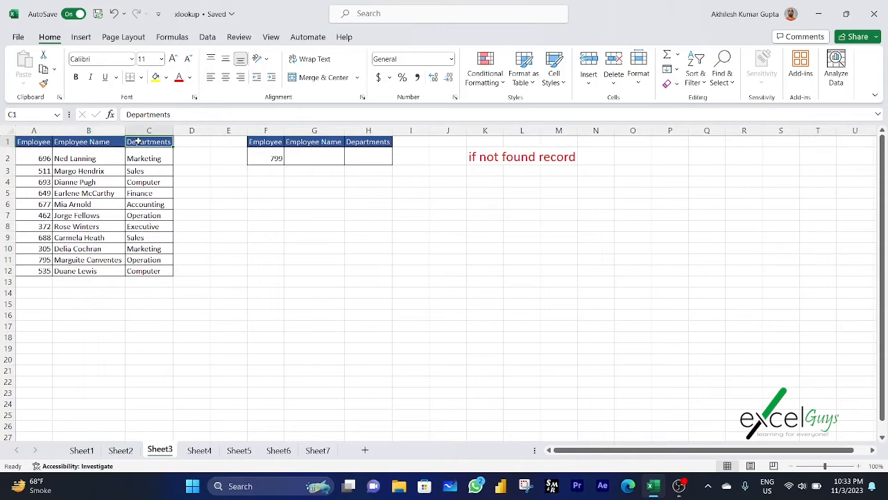
pyautogui.moveTo(55, 143); pyautogui.dragTo(147, 271)
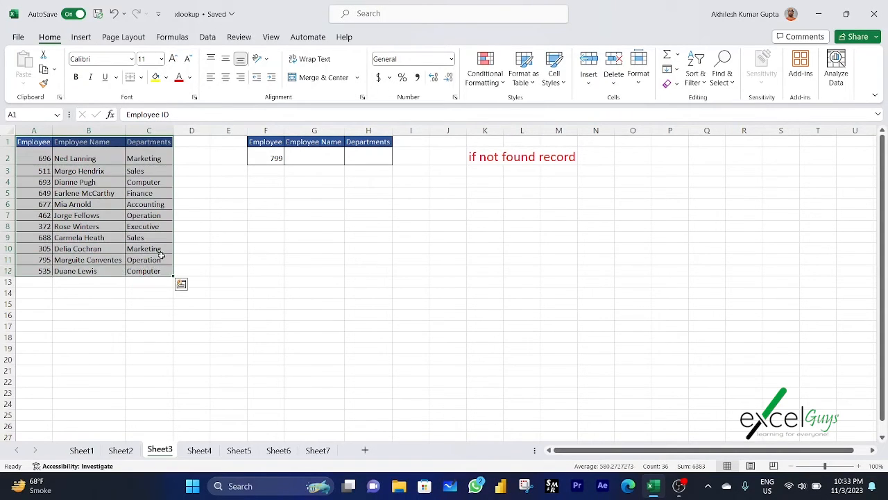
pyautogui.click(276, 159)
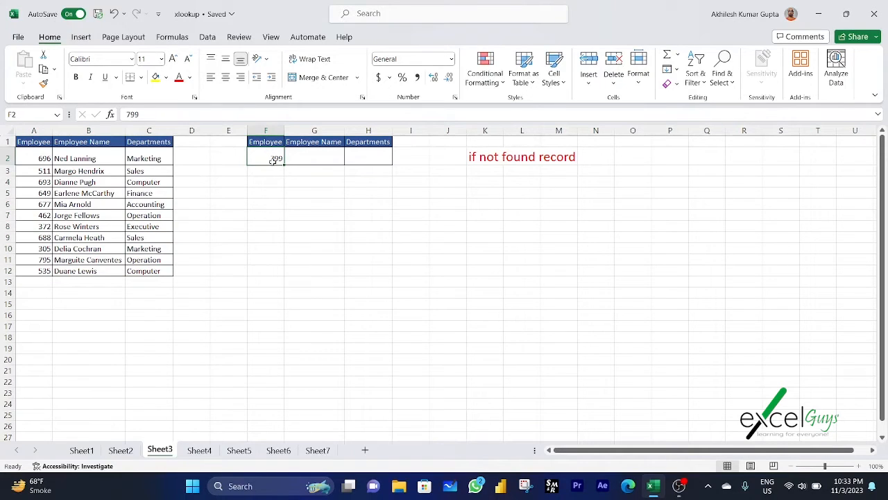
pyautogui.moveTo(43, 158); pyautogui.dragTo(38, 266)
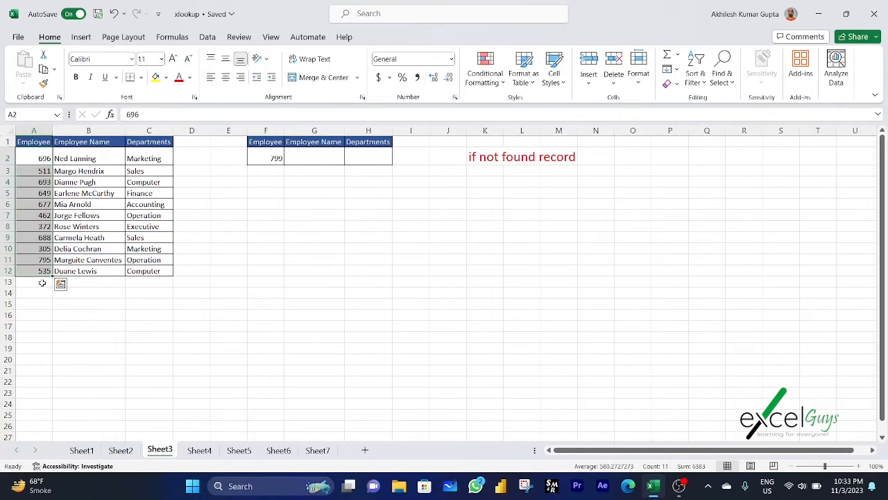
pyautogui.click(315, 158)
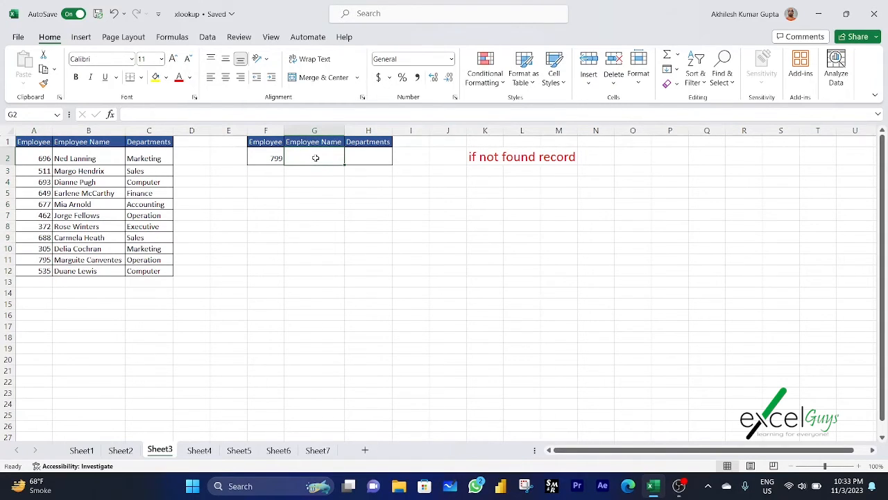
pyautogui.click(471, 157)
pyautogui.moveTo(487, 157); pyautogui.dragTo(545, 158)
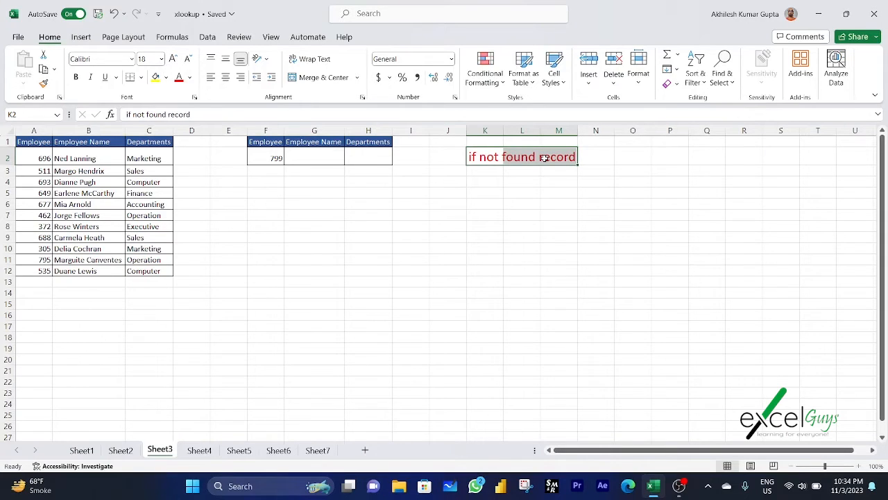
# - Enter =XLOOKUP(F2,A2:A12,B2:C12,"not found") in G2 of Sheet3 to handle an employee ID missing from the table
pyautogui.click(322, 159)
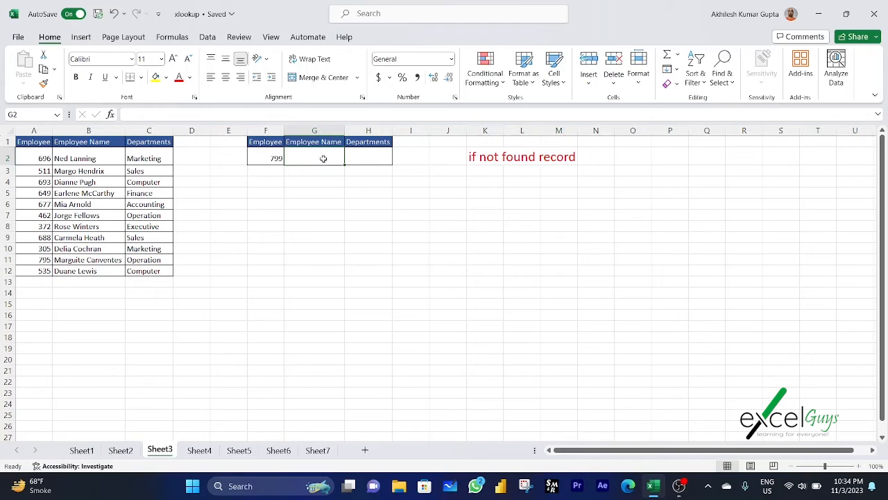
pyautogui.write('=xl')
pyautogui.press('Tab')
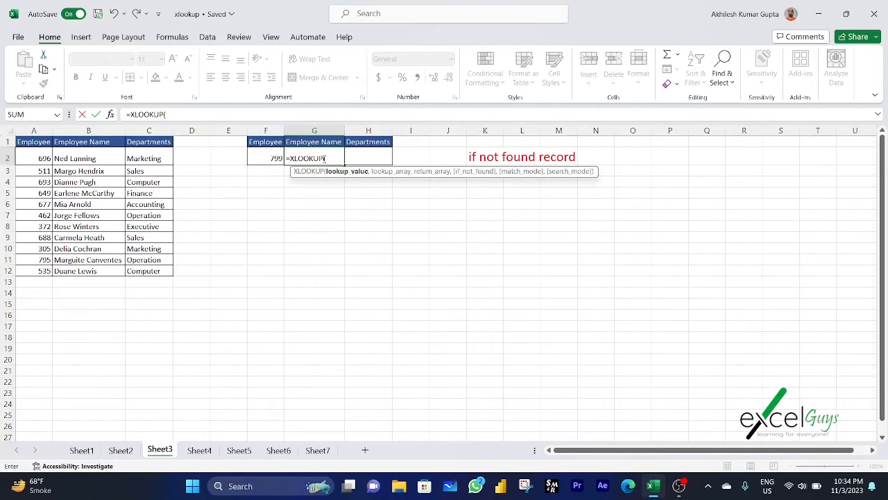
pyautogui.click(276, 156)
pyautogui.write(',')
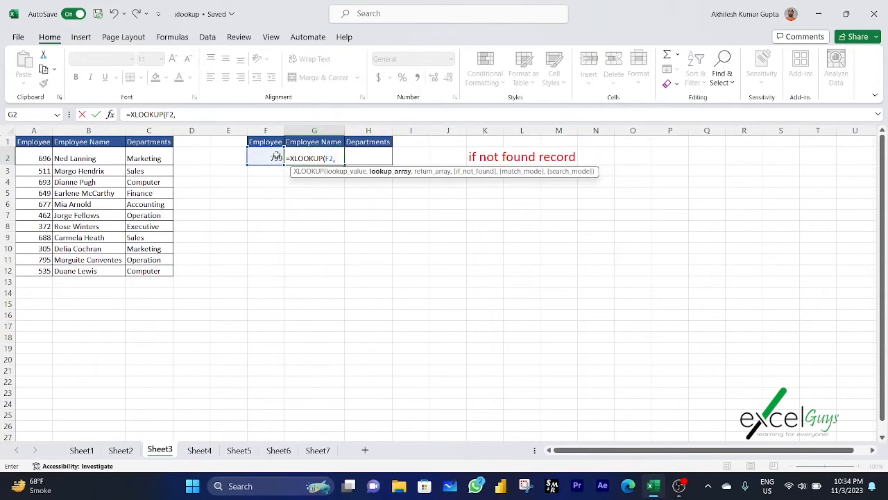
pyautogui.moveTo(40, 158); pyautogui.dragTo(45, 269)
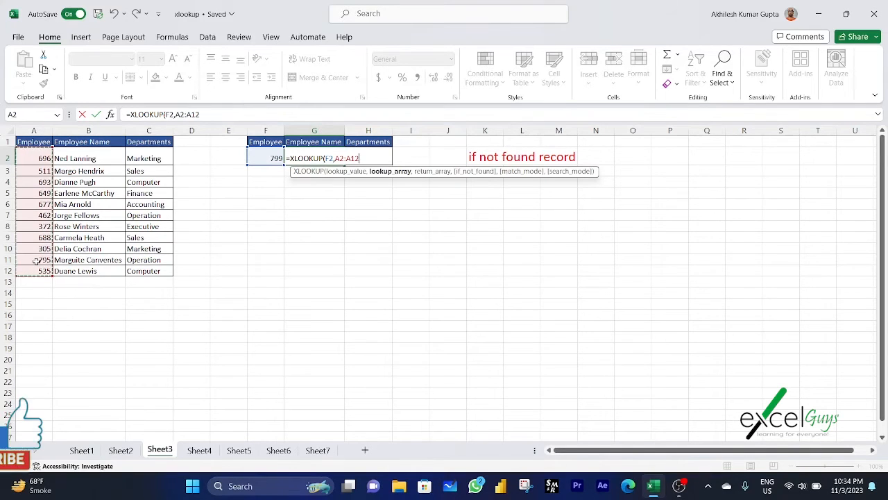
pyautogui.write(',')
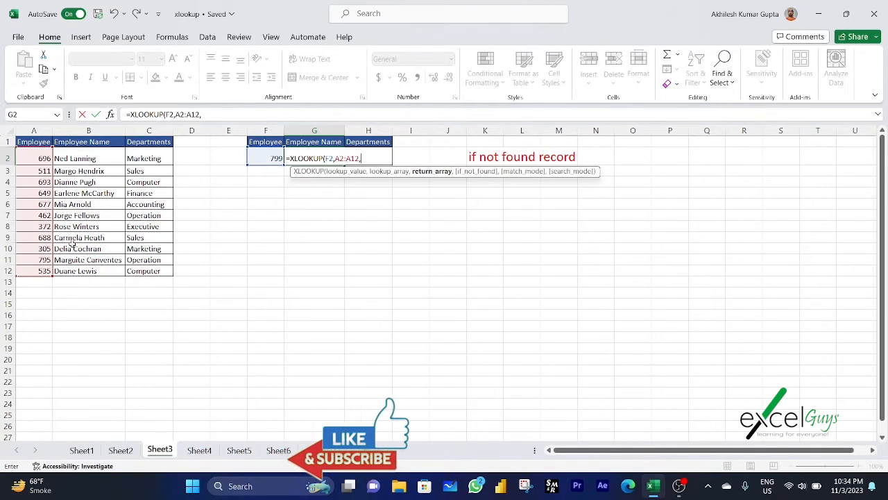
pyautogui.moveTo(73, 159); pyautogui.dragTo(140, 272)
pyautogui.write(',')
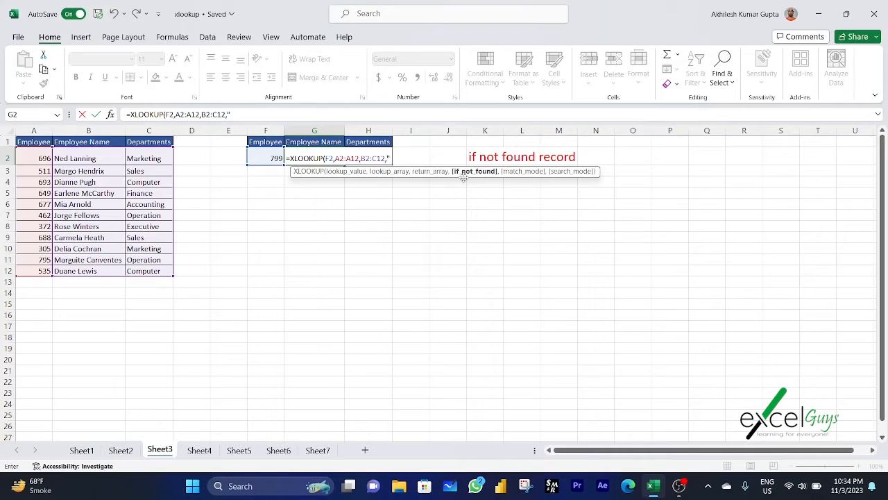
pyautogui.write('nd")')
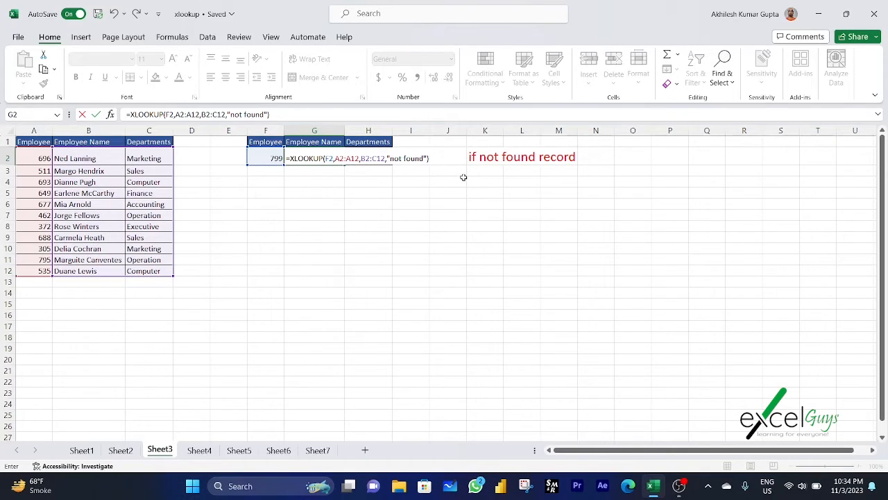
pyautogui.press('Return')
pyautogui.press('Up')
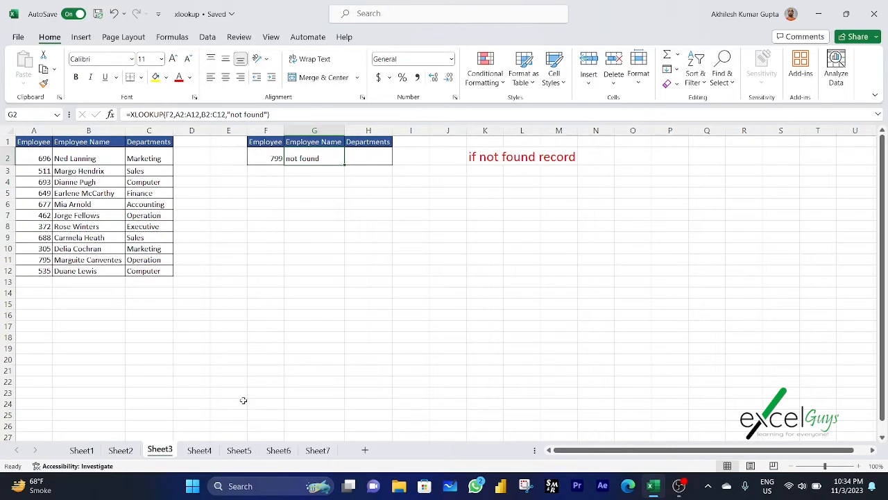
# - Open Sheet4 and examine the Tax Rate and Max Income table against the income in D2
pyautogui.click(208, 454)
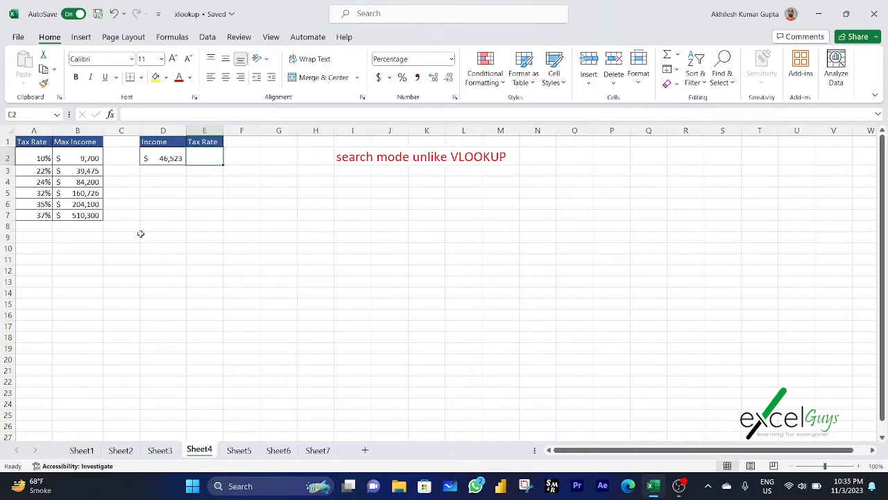
pyautogui.click(38, 142)
pyautogui.moveTo(38, 142); pyautogui.dragTo(79, 215)
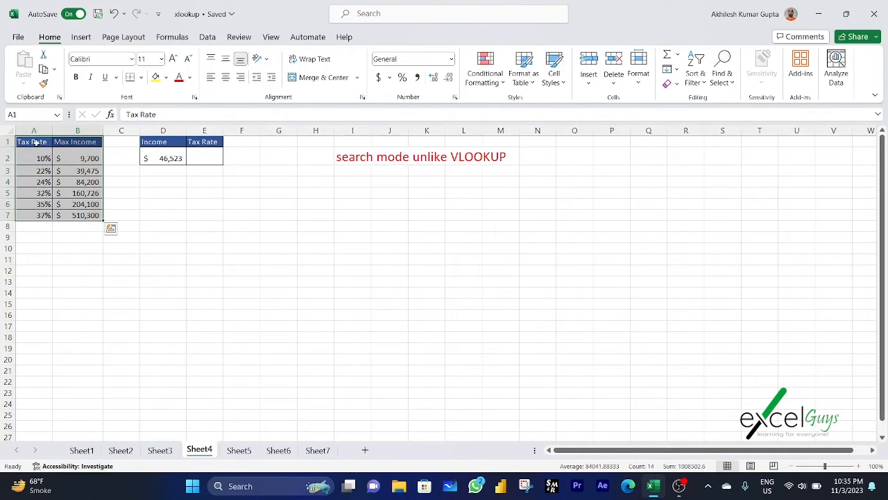
pyautogui.click(38, 143)
pyautogui.click(71, 143)
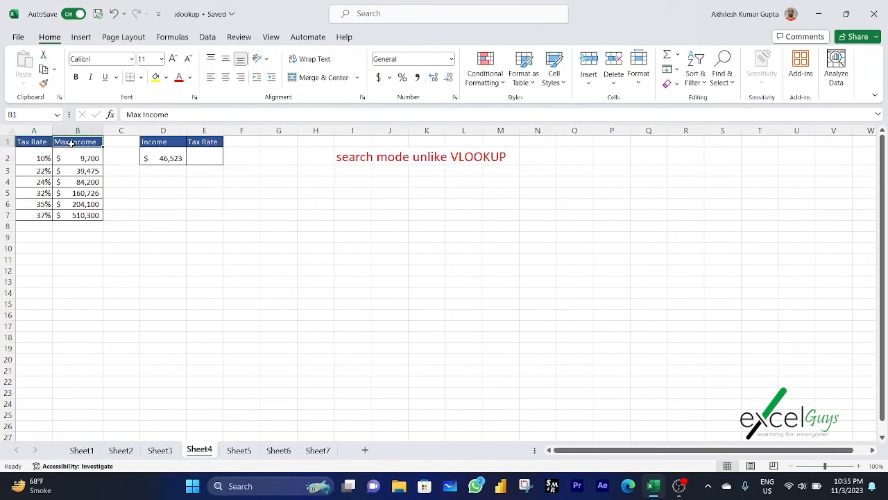
pyautogui.click(167, 159)
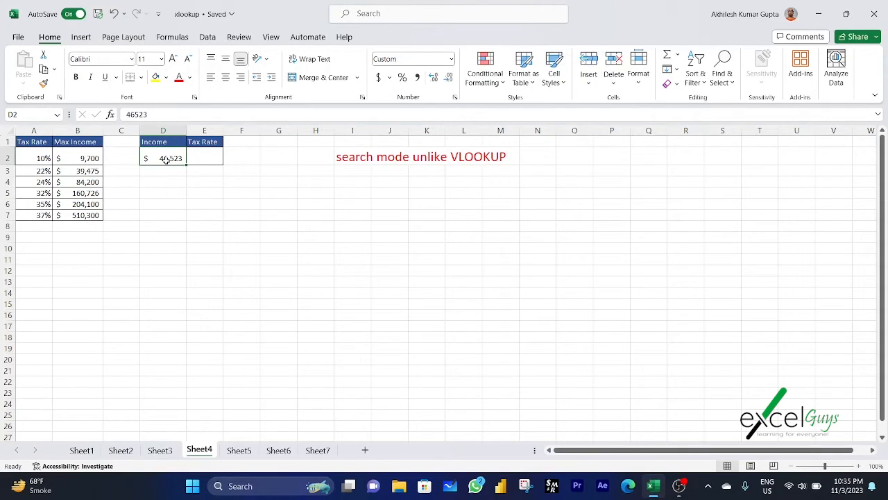
pyautogui.moveTo(89, 155); pyautogui.dragTo(91, 213)
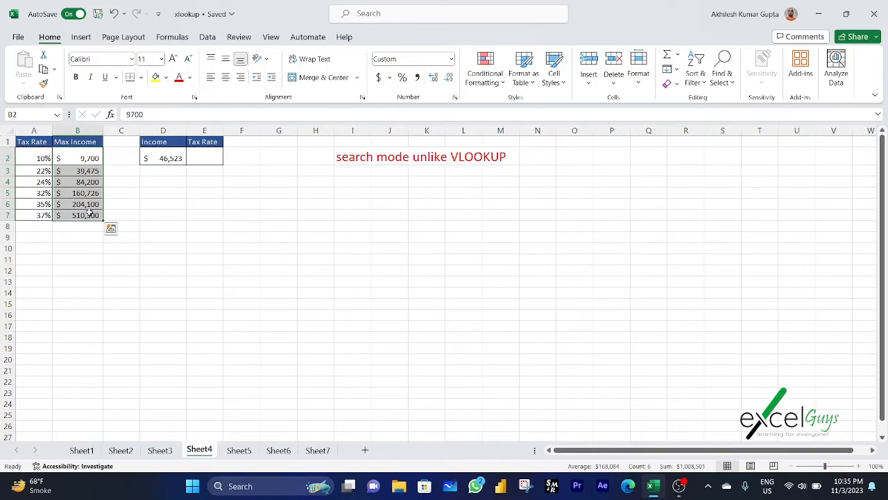
pyautogui.click(167, 157)
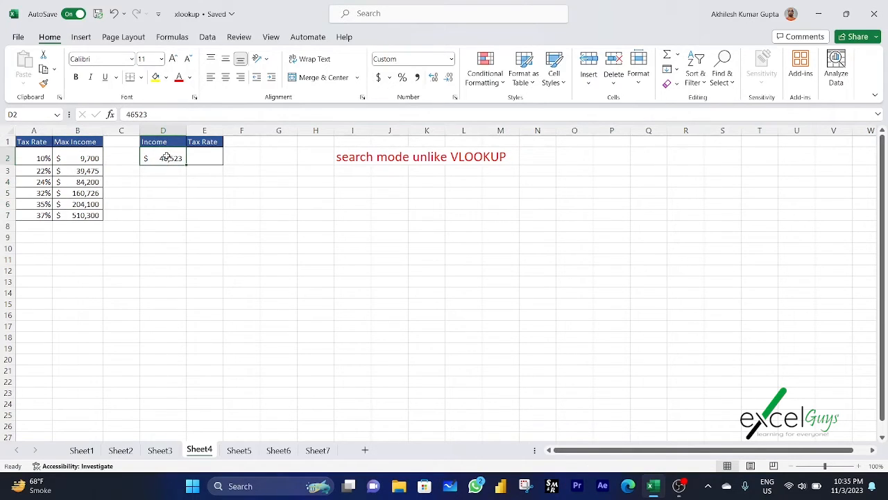
# - Begin an XLOOKUP formula in E2 with D2 as lookup value, B2:B7 as lookup array and A2:A7 as return array
pyautogui.click(202, 155)
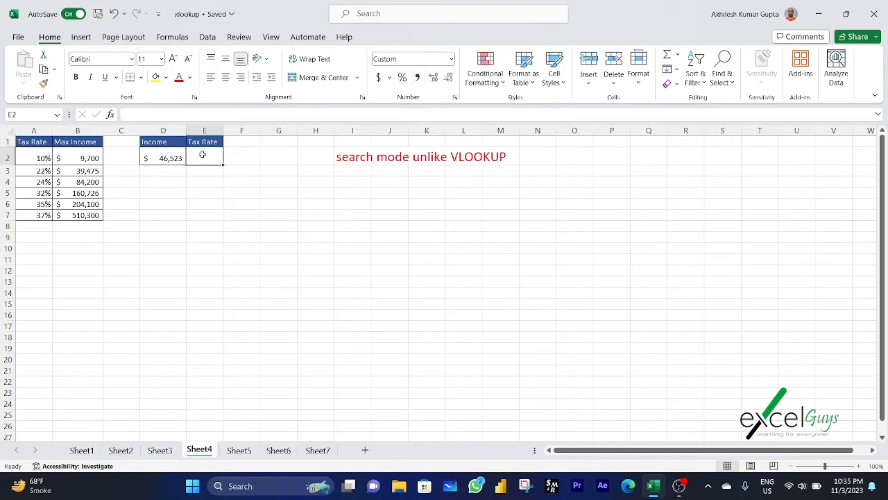
pyautogui.write('=xl')
pyautogui.press('Tab')
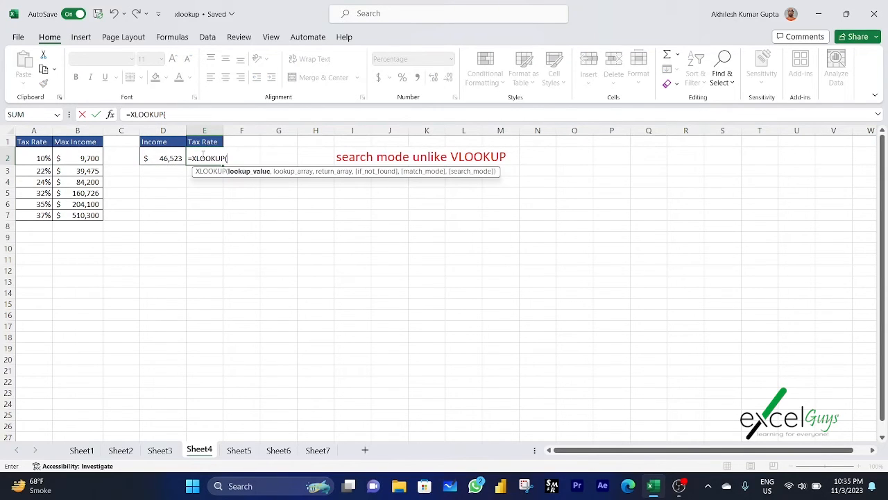
pyautogui.click(157, 156)
pyautogui.write(',')
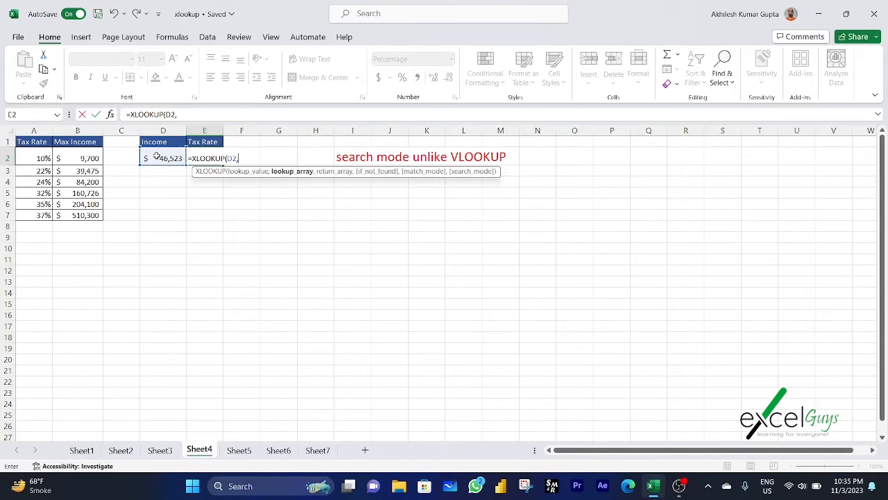
pyautogui.moveTo(91, 158); pyautogui.dragTo(95, 216)
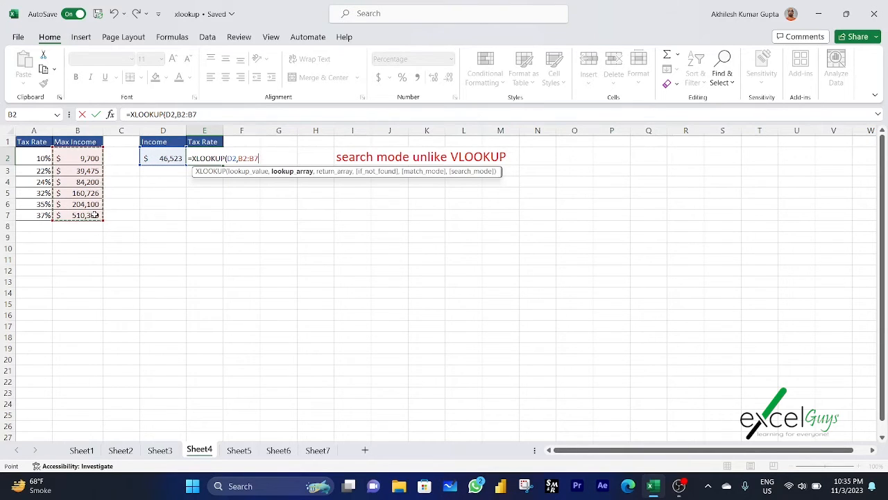
pyautogui.write(',')
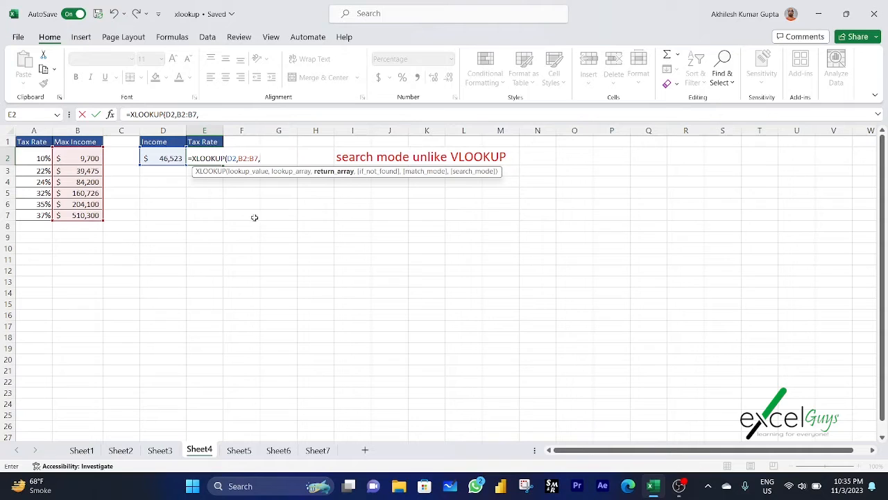
pyautogui.moveTo(42, 158); pyautogui.dragTo(45, 215)
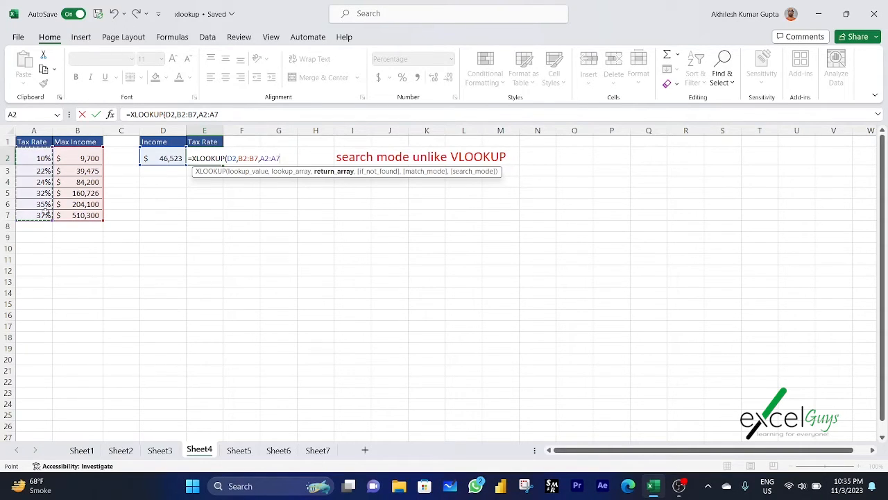
pyautogui.write(',')
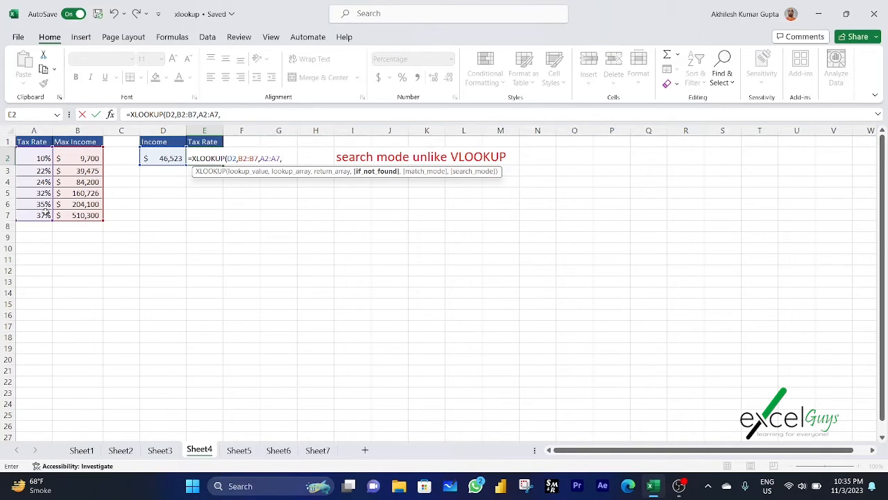
# - Leave the if_not_found argument empty, set match mode to 1 (Exact match or next larger item), and complete the formula in E2
pyautogui.write(',')
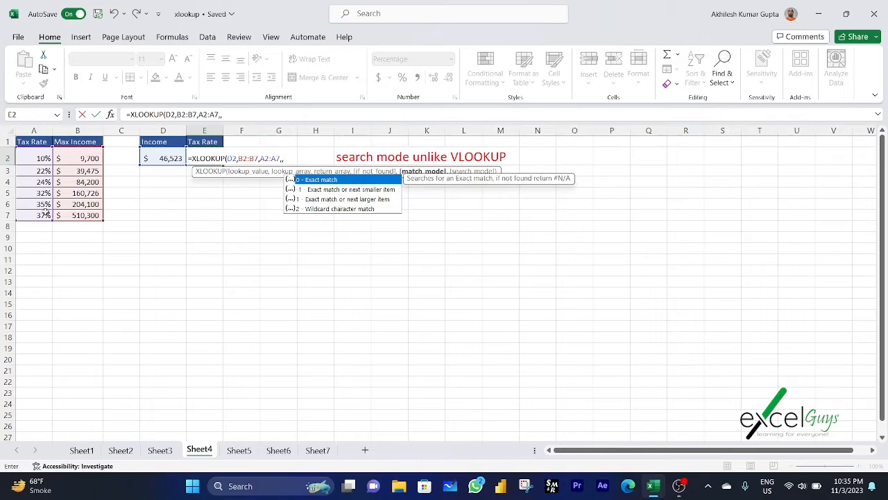
pyautogui.press('Down')
pyautogui.press('Down')
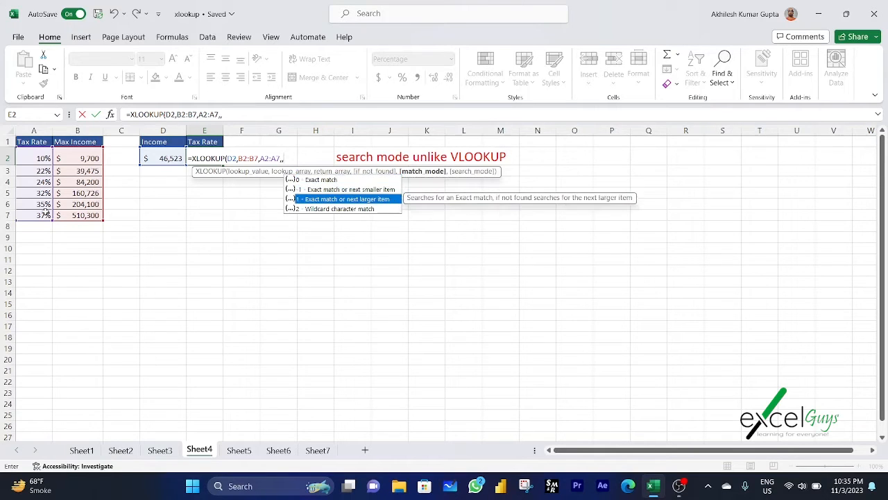
pyautogui.press('Tab')
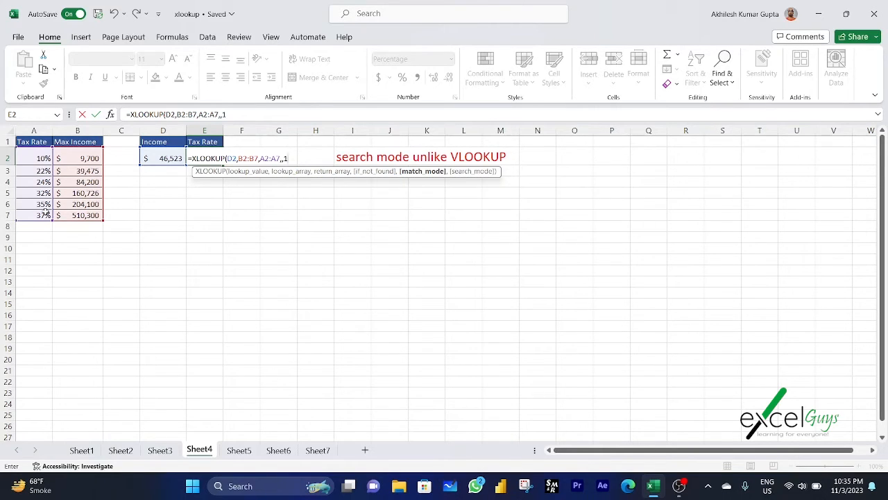
pyautogui.write(')')
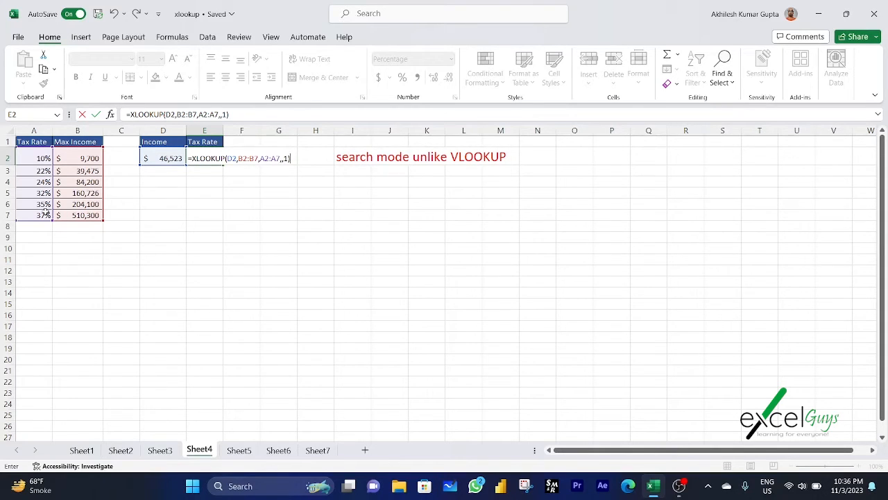
pyautogui.press('Return')
pyautogui.press('Up')
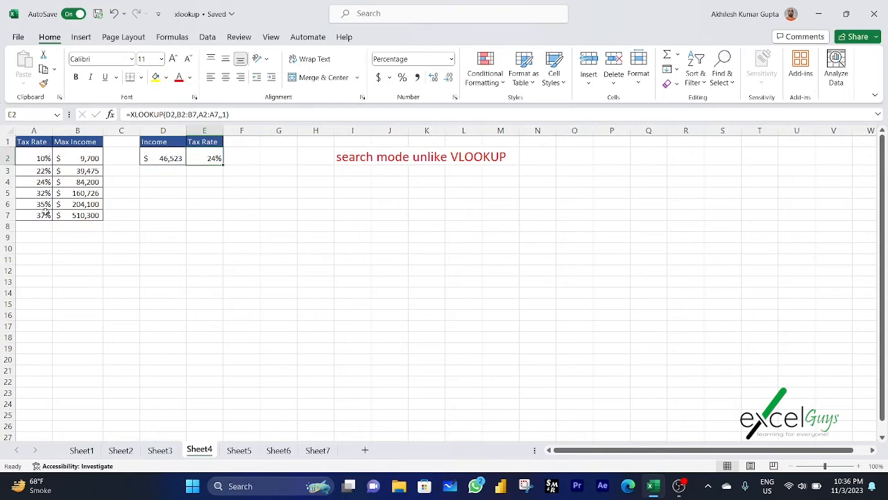
# - Check the tax rate returned in E2 by comparing the income in D2 with the Max Income brackets in B3:B4 and the rate in A4
pyautogui.click(39, 182)
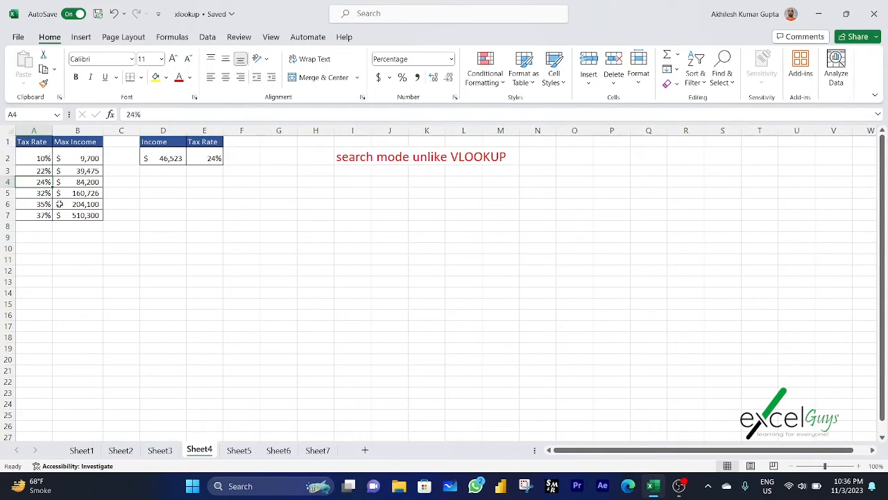
pyautogui.click(210, 158)
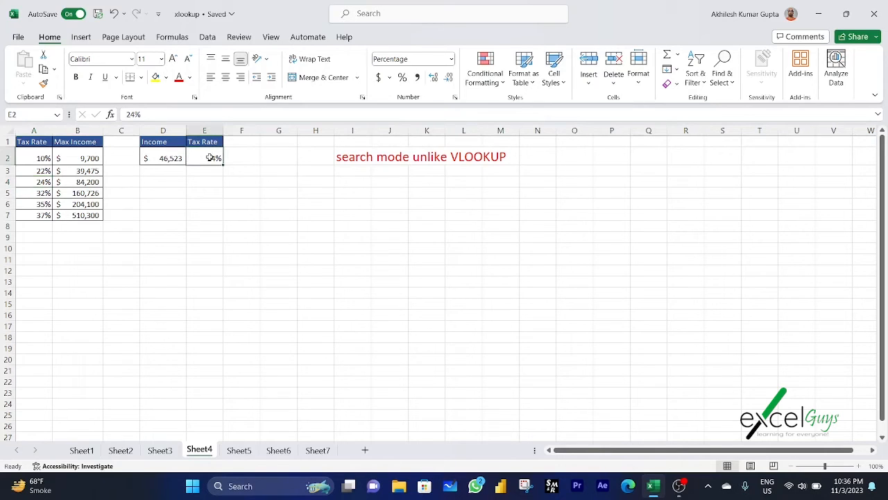
pyautogui.click(171, 159)
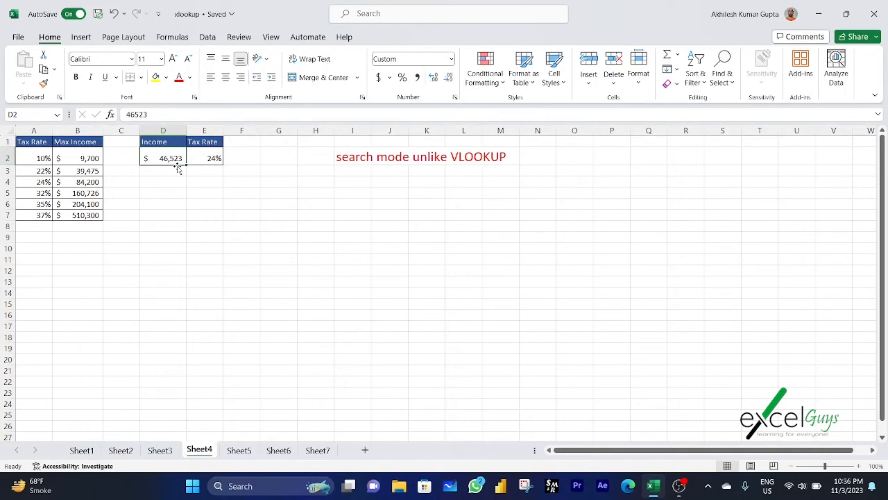
pyautogui.click(94, 171)
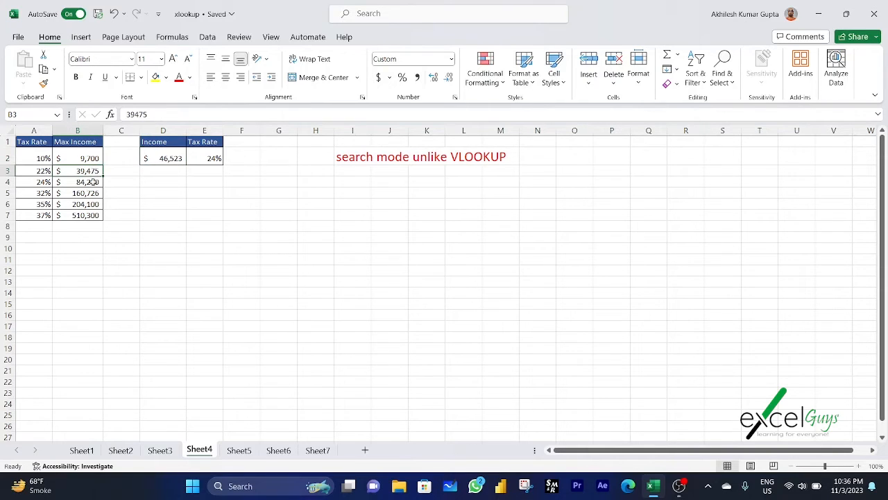
pyautogui.click(93, 182)
pyautogui.moveTo(93, 181); pyautogui.dragTo(93, 171)
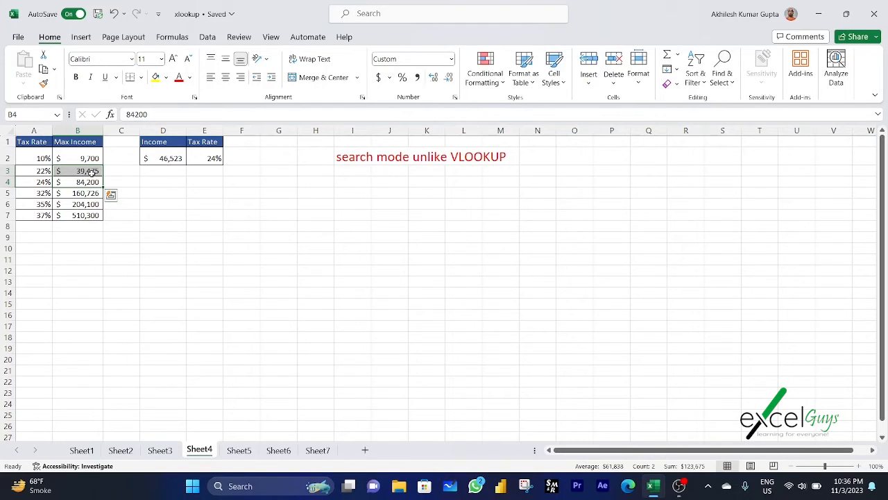
pyautogui.click(43, 183)
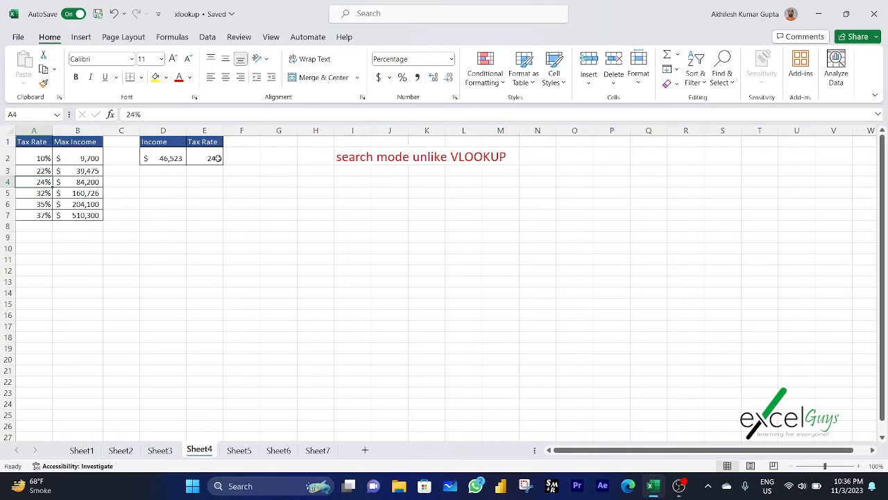
# - Open Sheet5 and examine the income statement in A5:F17, the quarter in B3 and the result headings in C2:E2
pyautogui.click(239, 451)
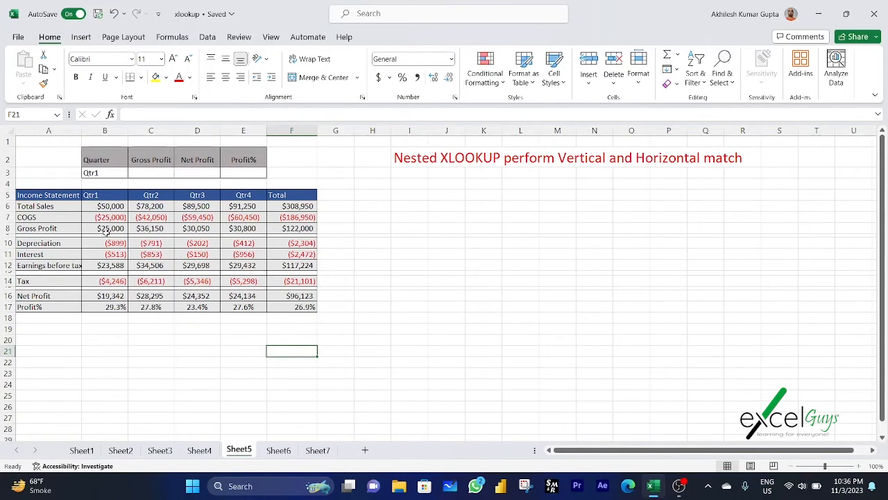
pyautogui.moveTo(35, 197); pyautogui.dragTo(305, 309)
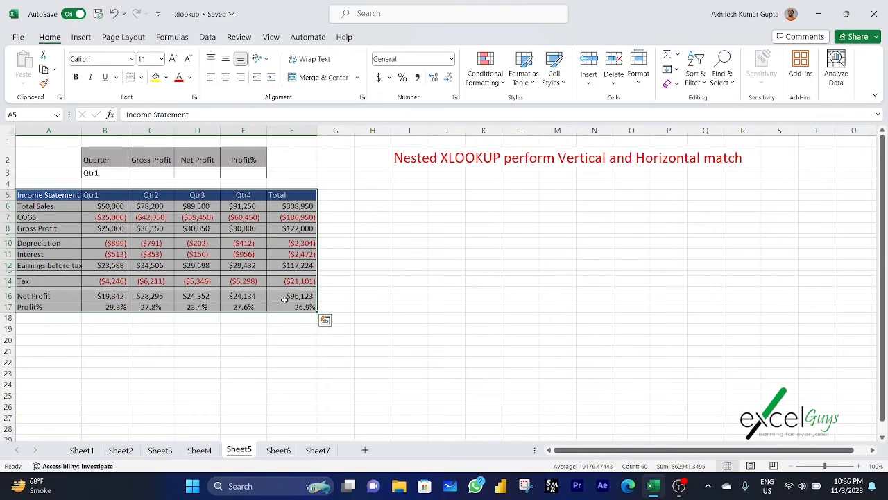
pyautogui.click(107, 172)
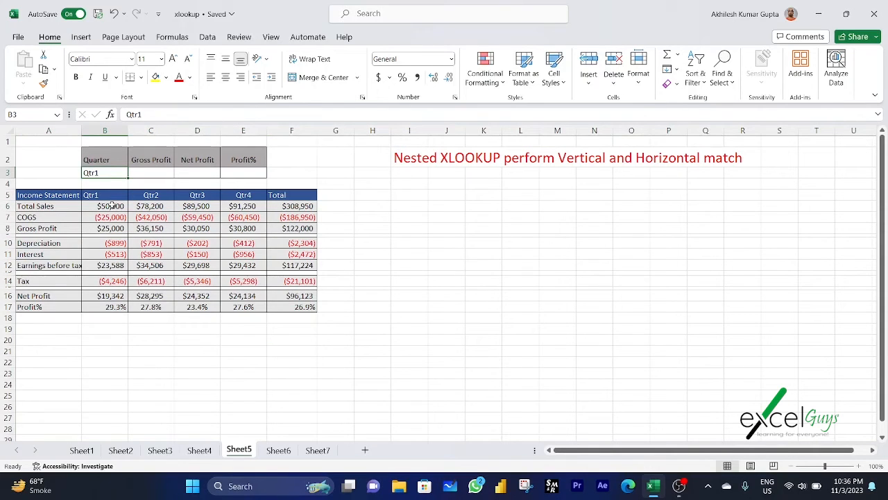
pyautogui.click(107, 194)
pyautogui.click(106, 173)
pyautogui.click(141, 161)
pyautogui.click(185, 161)
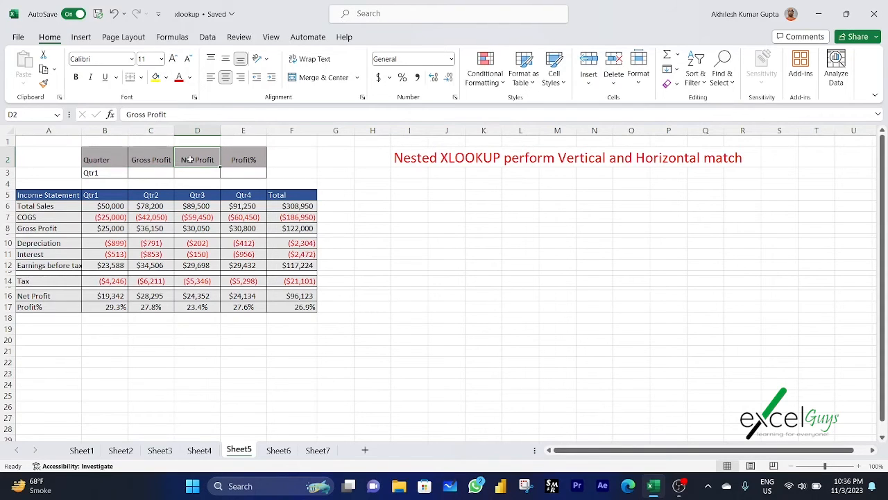
pyautogui.click(243, 161)
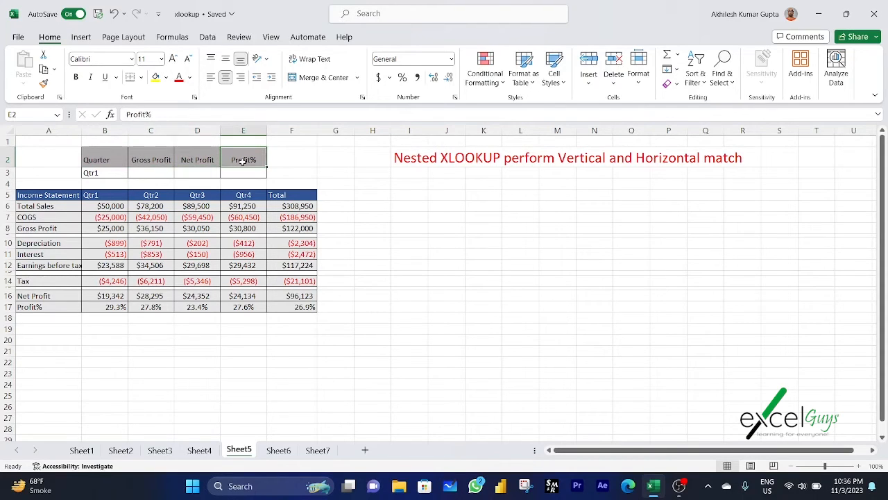
pyautogui.click(157, 173)
pyautogui.write('=xl')
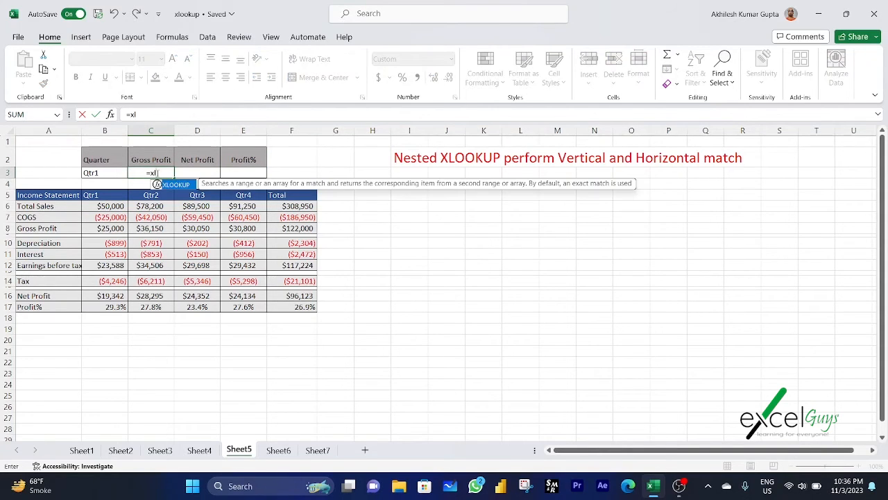
pyautogui.press('Tab')
pyautogui.click(102, 173)
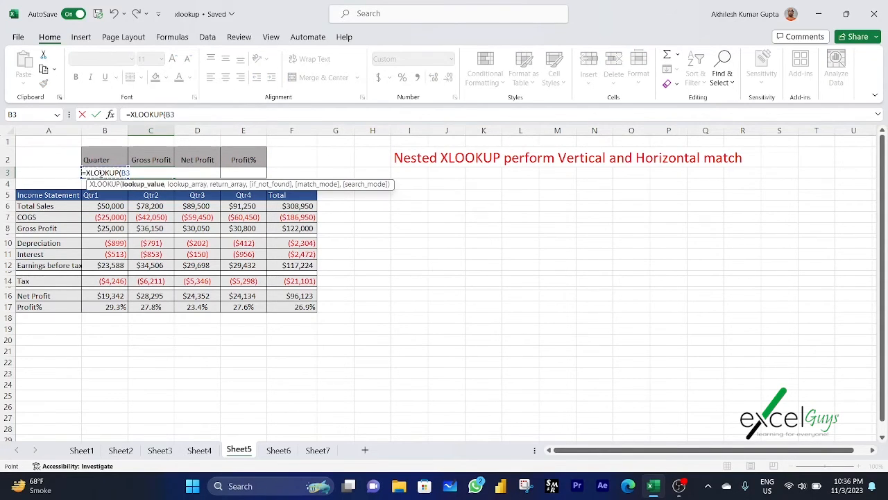
pyautogui.write(',')
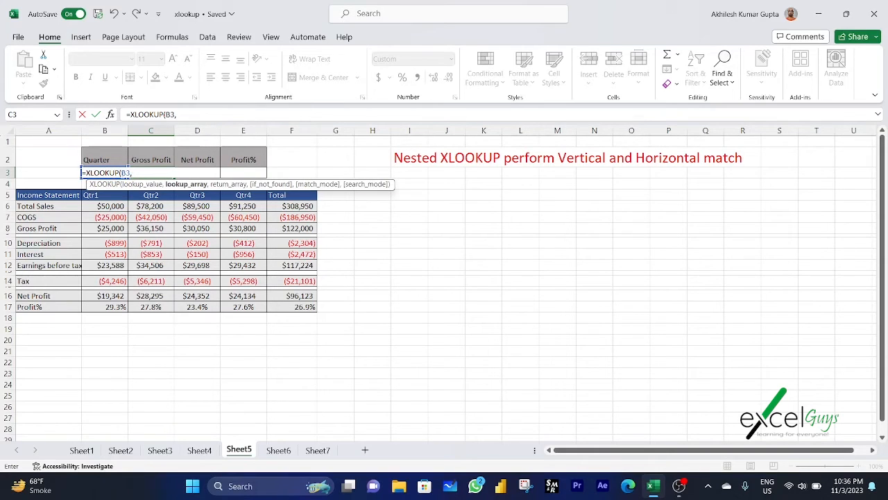
pyautogui.moveTo(54, 207); pyautogui.dragTo(55, 305)
pyautogui.press('F4')
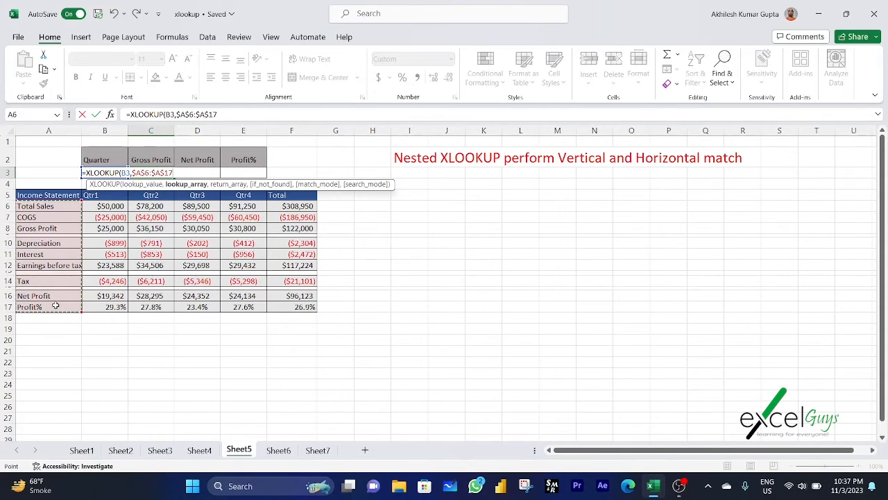
pyautogui.write(',')
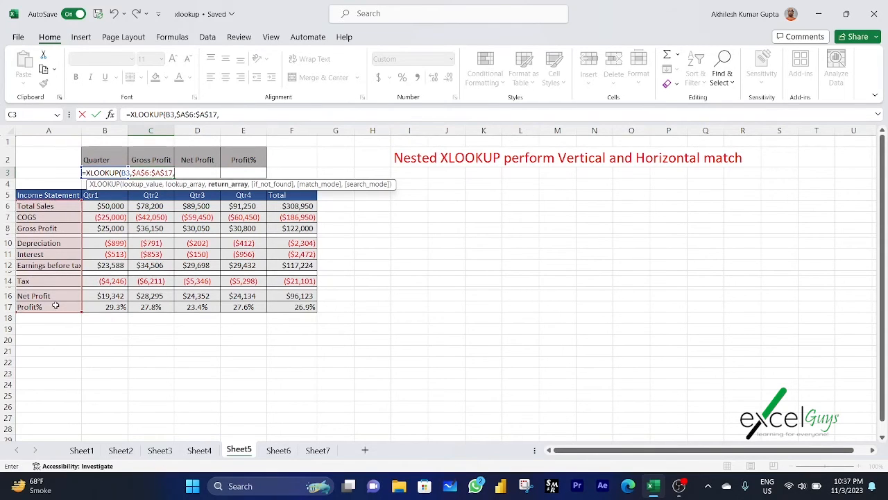
pyautogui.click(145, 161)
pyautogui.write(',')
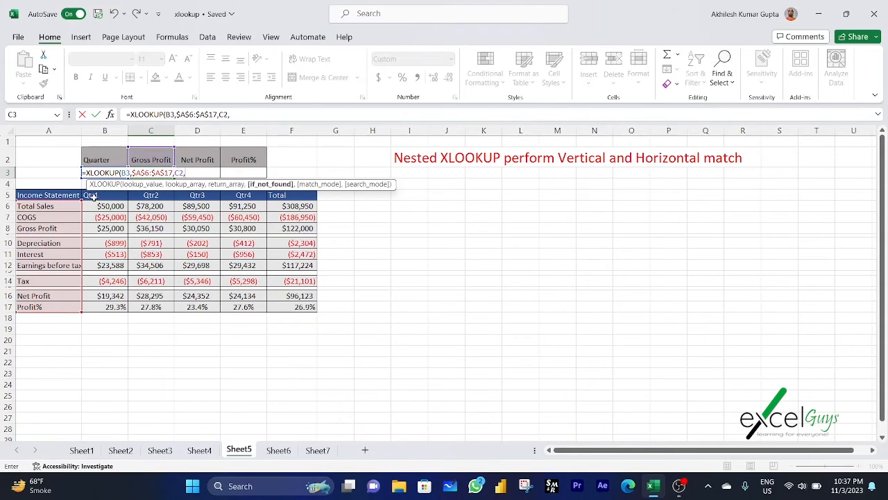
pyautogui.press('Escape')
# - Begin an XLOOKUP formula in C3 with B3 as lookup value and the absolute range $B$5:$F$5 as lookup array
pyautogui.write('=x')
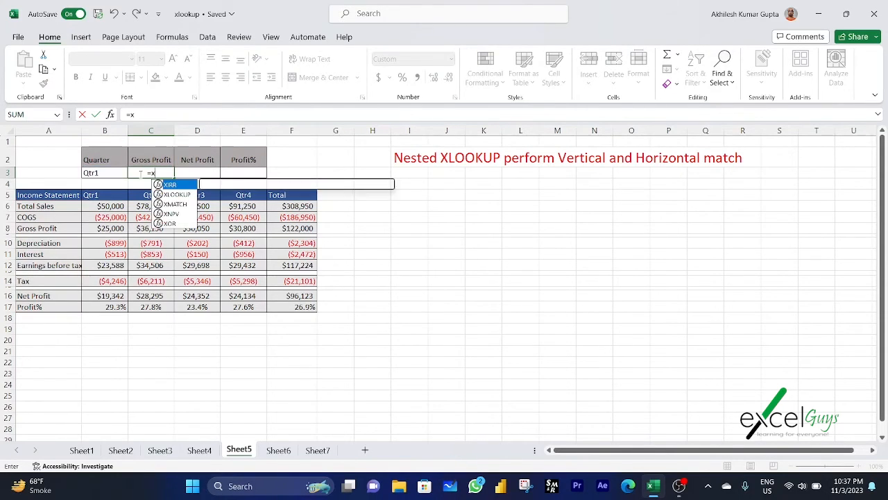
pyautogui.write('l')
pyautogui.press('Tab')
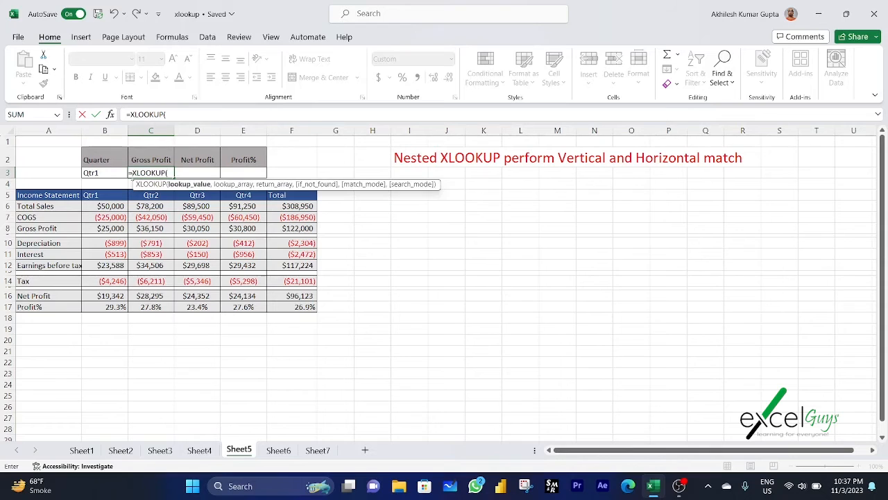
pyautogui.click(103, 173)
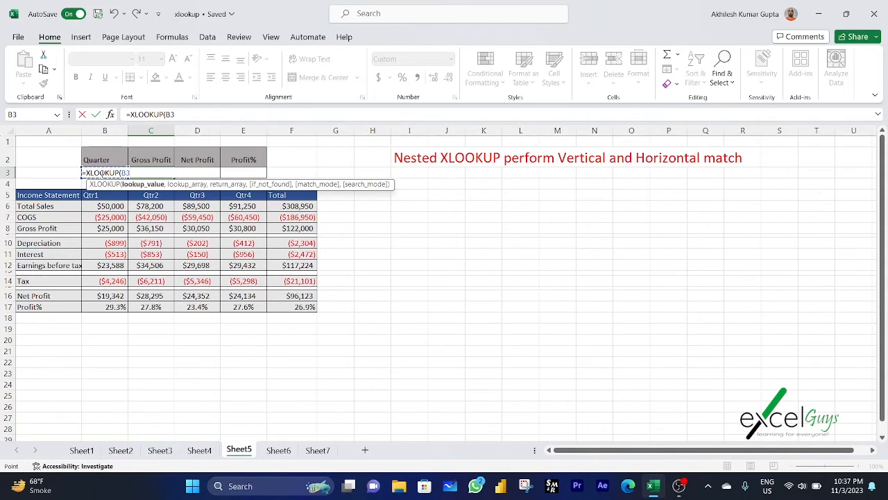
pyautogui.write(',')
pyautogui.moveTo(104, 195); pyautogui.dragTo(284, 199)
pyautogui.press('F4')
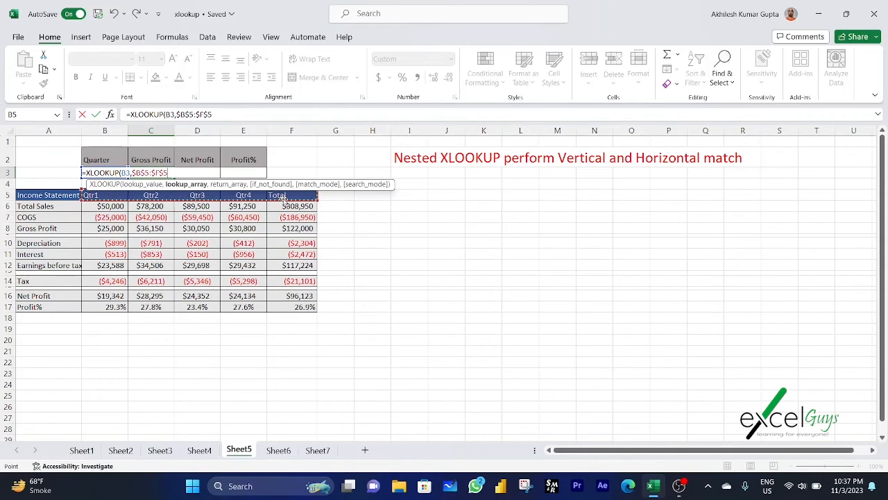
pyautogui.write(',')
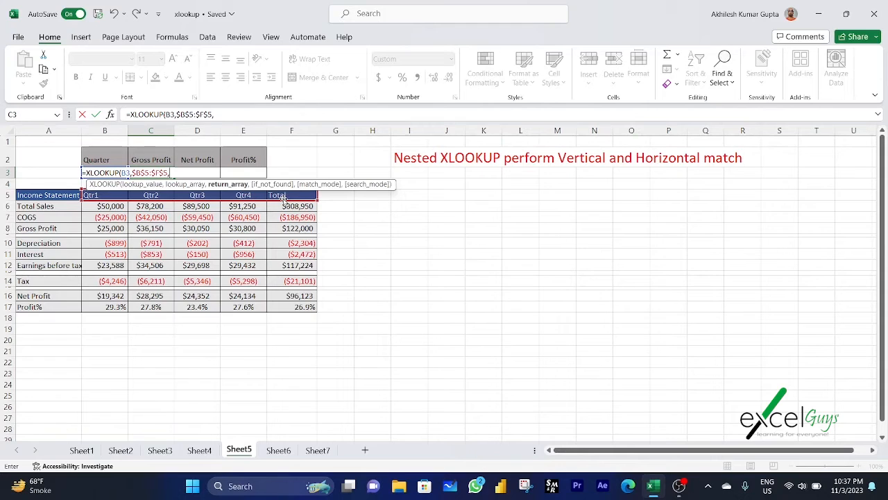
# - Nest an XLOOKUP as the return array, using C2 as lookup value, A6:A17 as lookup array and B6:F17 as return array, and complete the formula
pyautogui.write('xl')
pyautogui.press('Tab')
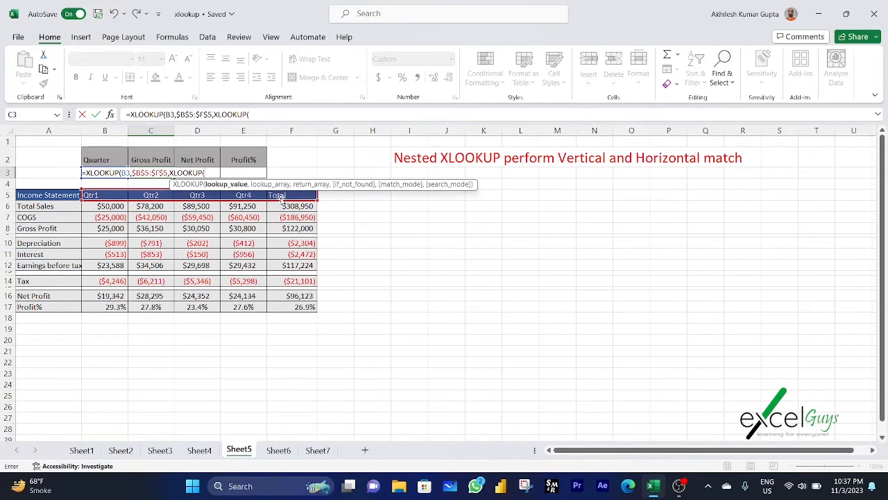
pyautogui.click(150, 158)
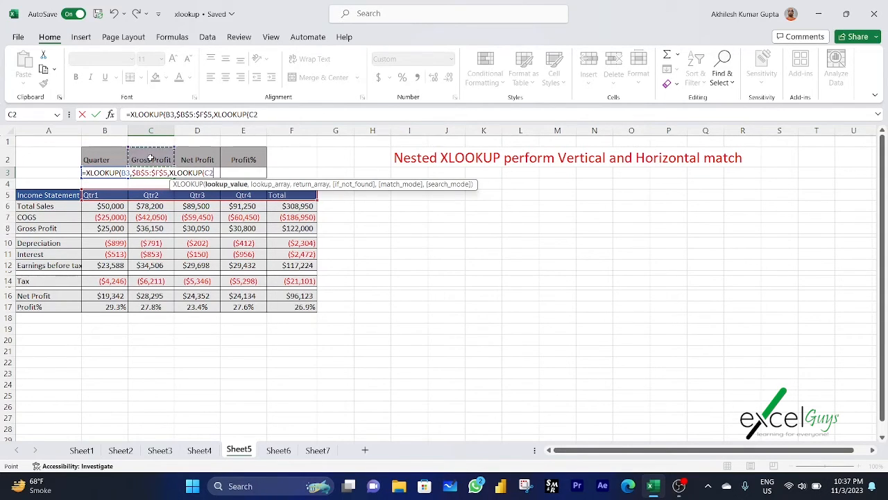
pyautogui.write(',')
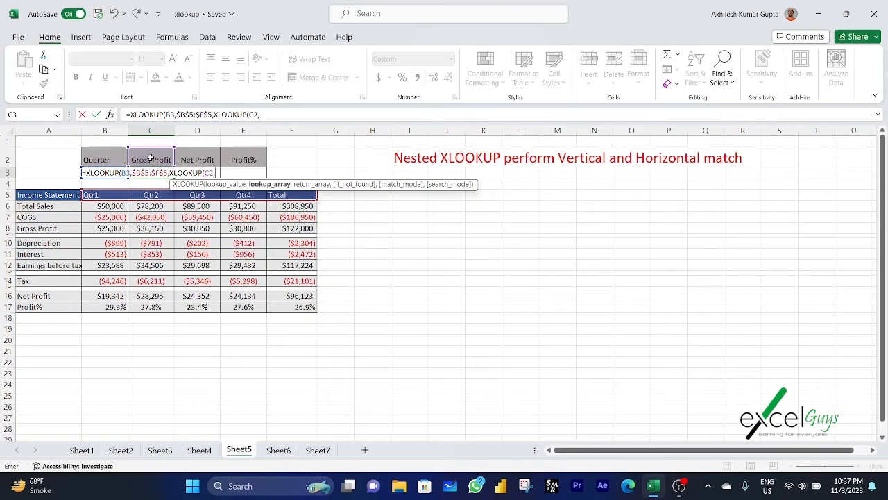
pyautogui.moveTo(65, 207); pyautogui.dragTo(60, 307)
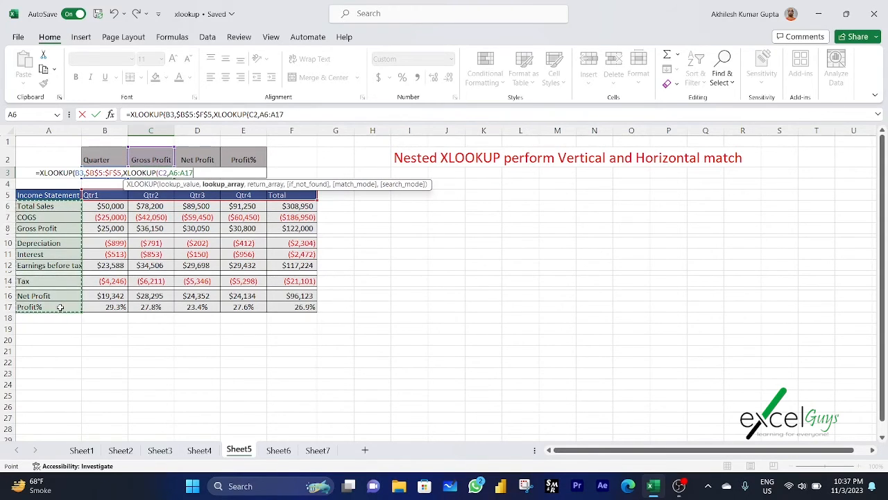
pyautogui.write(',')
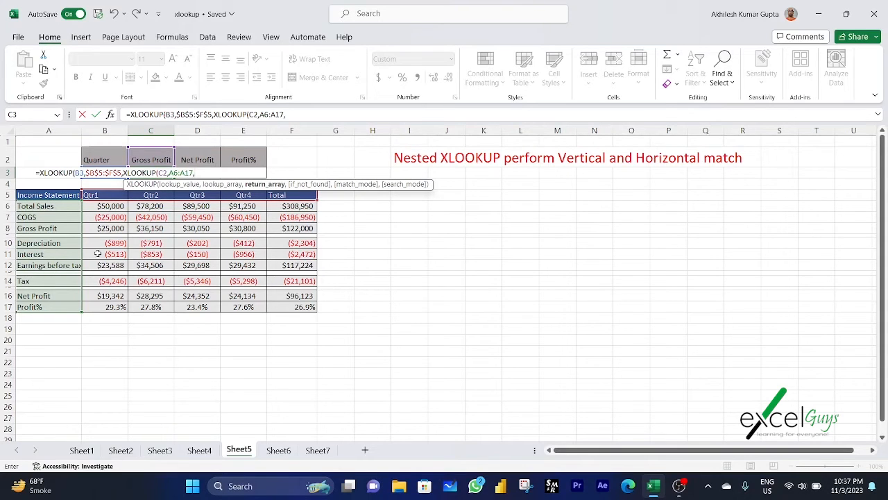
pyautogui.click(92, 202)
pyautogui.moveTo(93, 203); pyautogui.dragTo(292, 306)
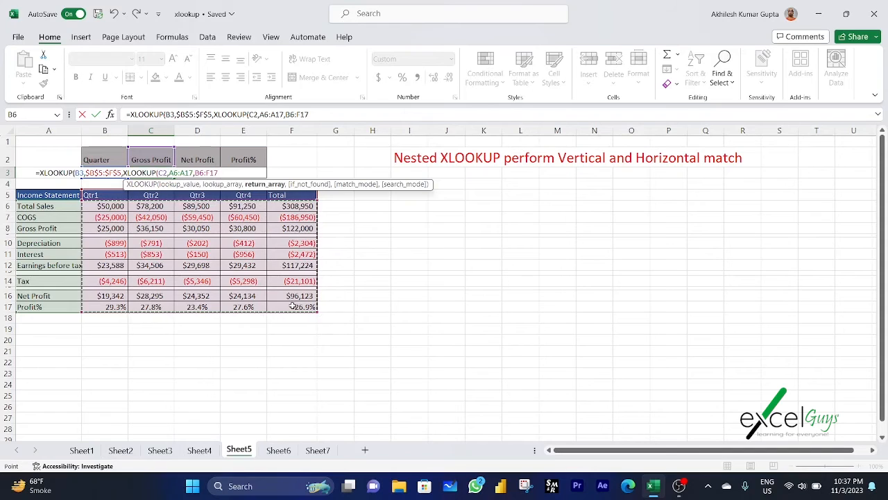
pyautogui.write('))')
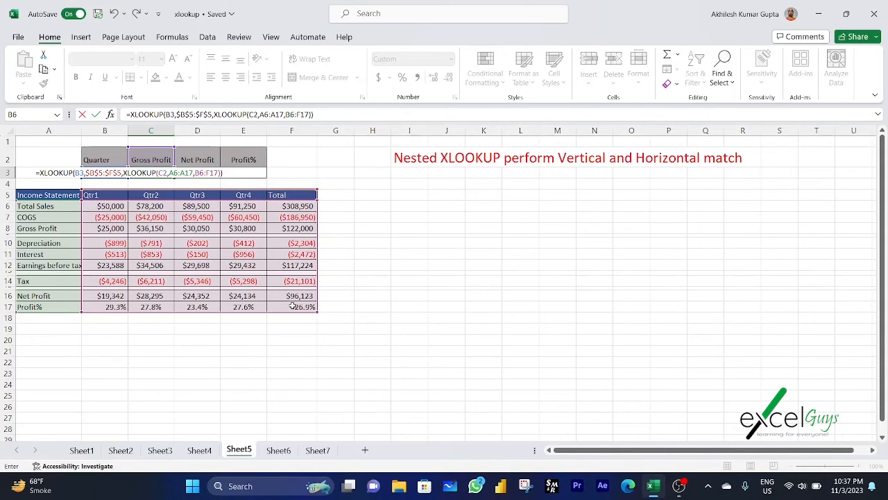
pyautogui.press('Return')
# - Try to fill the C3 formula across D3:E3
pyautogui.press('Up')
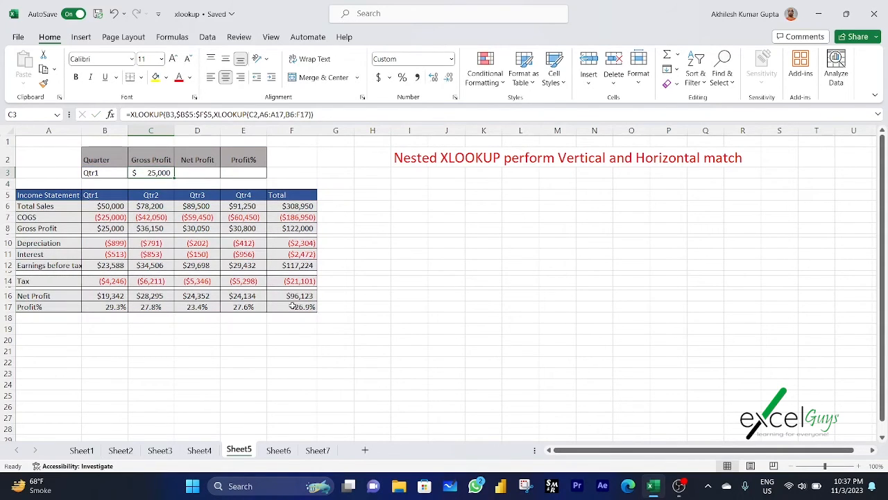
pyautogui.hotkey('shift', 'Right')
pyautogui.hotkey('shift', 'Right')
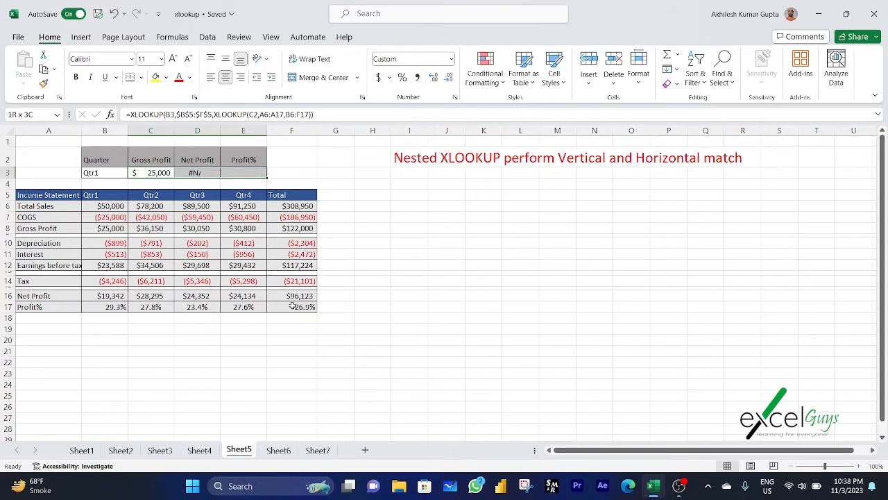
# - Make the B3, A6:A17 and B6:F17 references absolute in the C3 formula and fill it across to E3
pyautogui.click(168, 175)
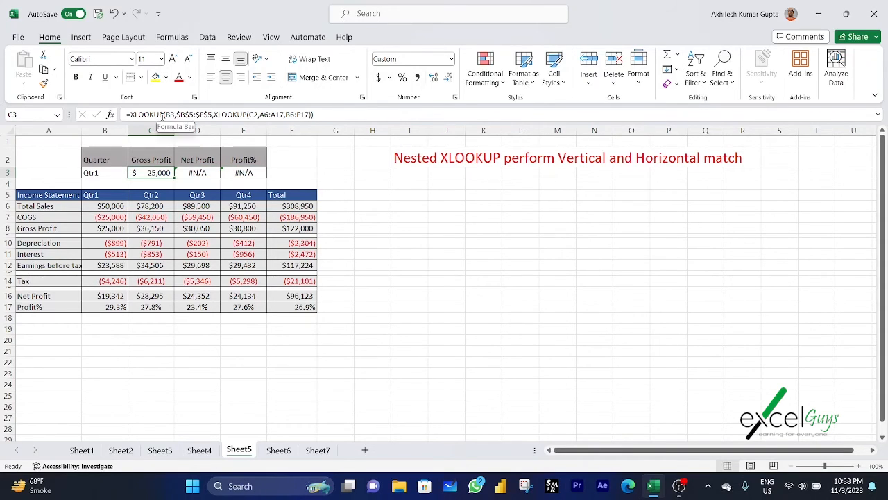
pyautogui.click(167, 115)
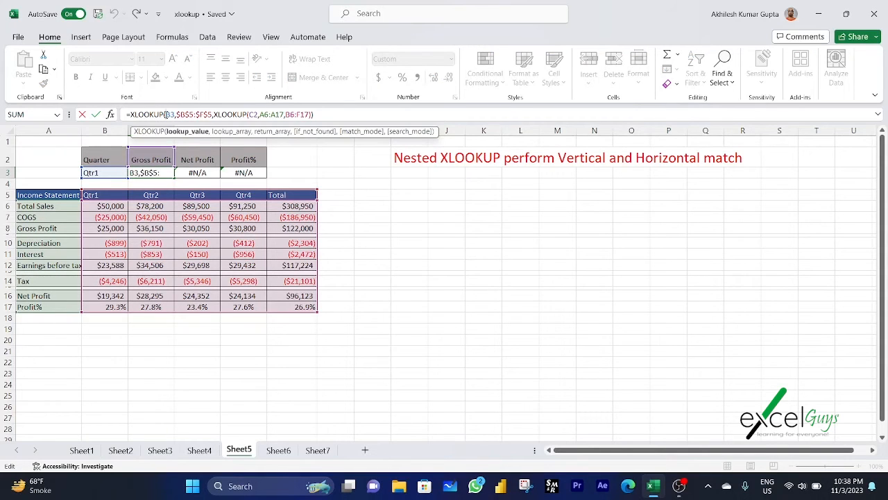
pyautogui.doubleClick(169, 114)
pyautogui.press('F4')
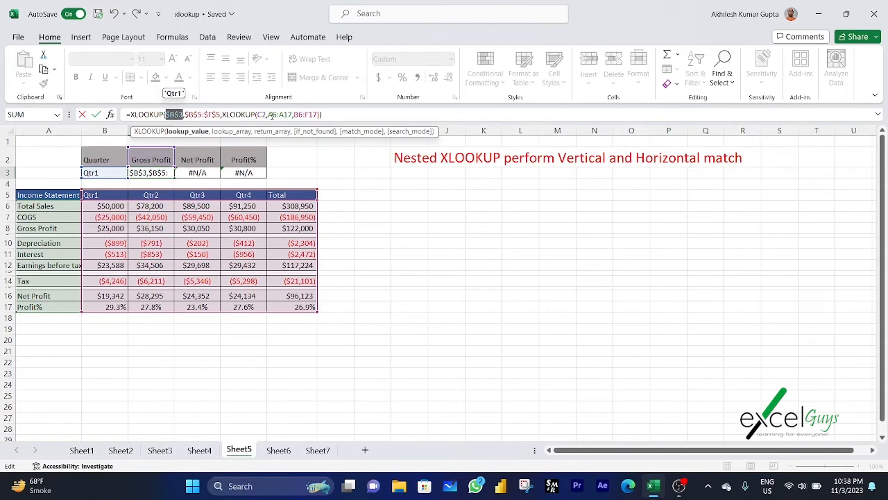
pyautogui.moveTo(269, 114); pyautogui.dragTo(336, 115)
pyautogui.press('F4')
pyautogui.click(313, 114)
pyautogui.press('F4')
pyautogui.hotkey('ctrl', 'Return')
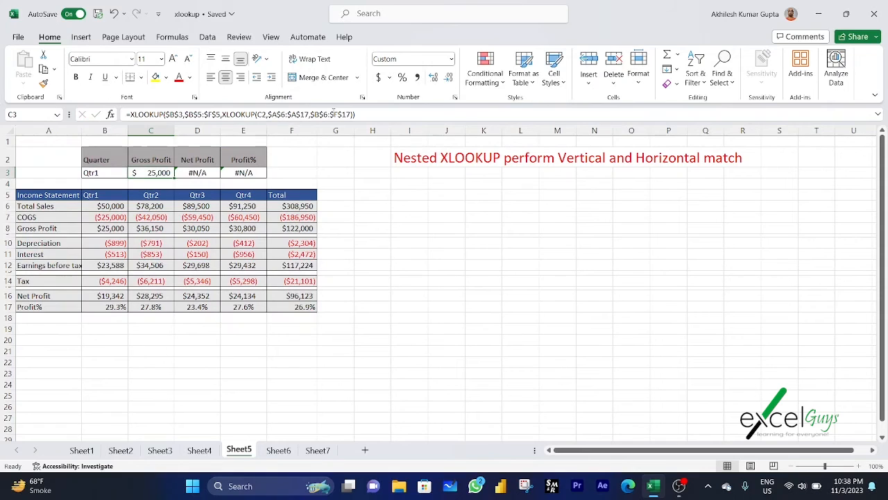
pyautogui.hotkey('ctrl', 'shift', 'Right')
pyautogui.hotkey('ctrl', 'r')
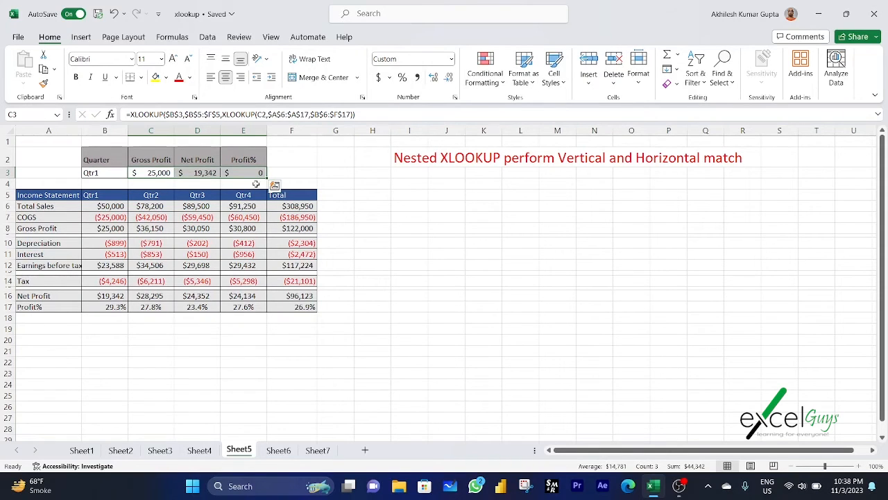
# - Check the results in row 3 against the Qtr1 Gross Profit, Net Profit and Profit% values in B8, B16 and B17
pyautogui.click(114, 228)
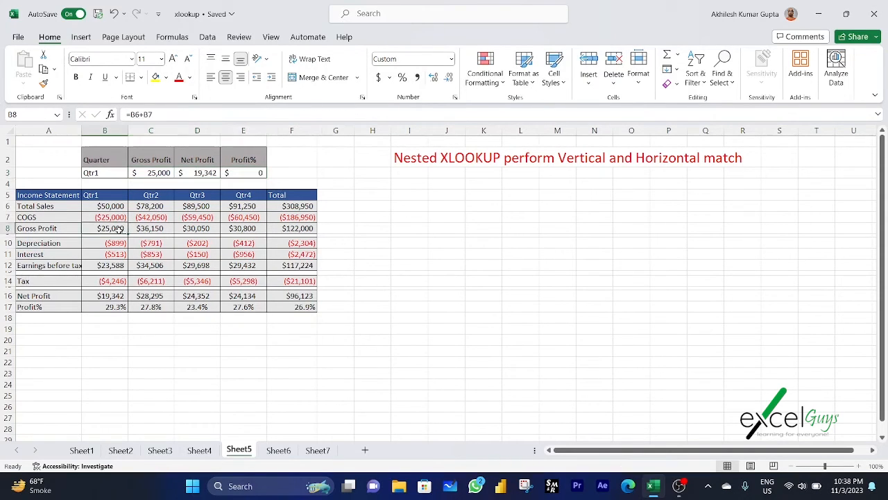
pyautogui.click(147, 173)
pyautogui.click(113, 229)
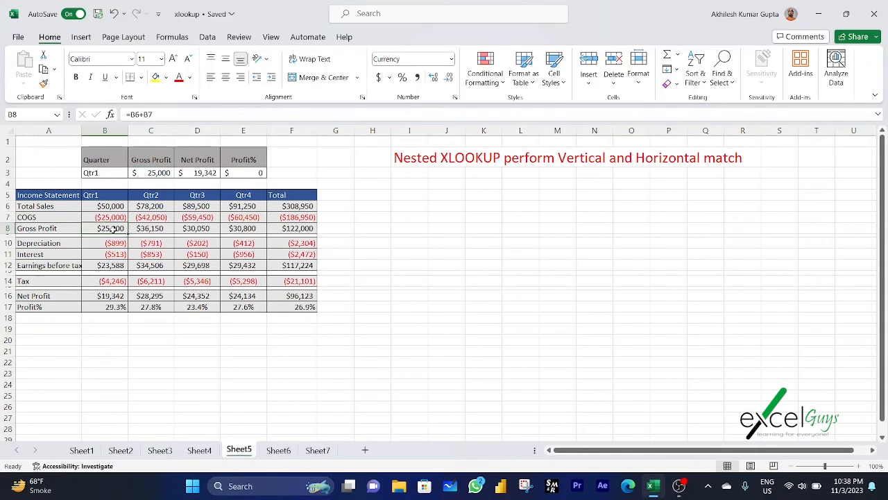
pyautogui.click(73, 297)
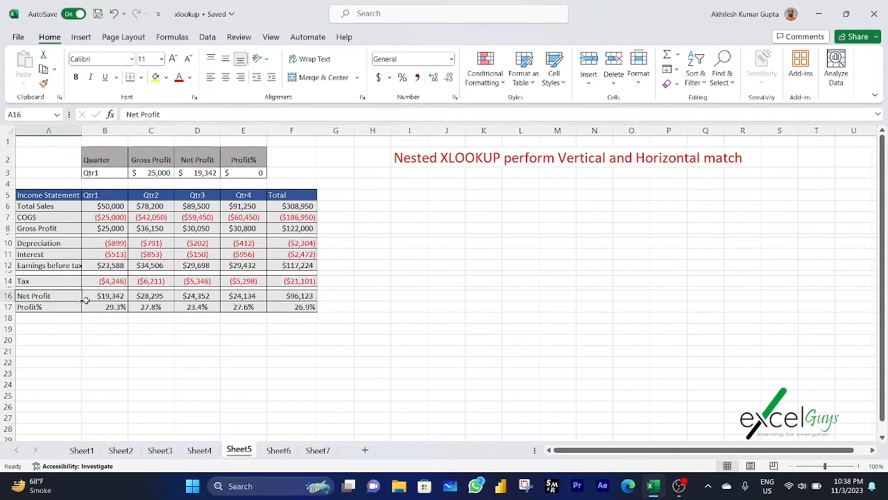
pyautogui.click(110, 295)
pyautogui.click(200, 175)
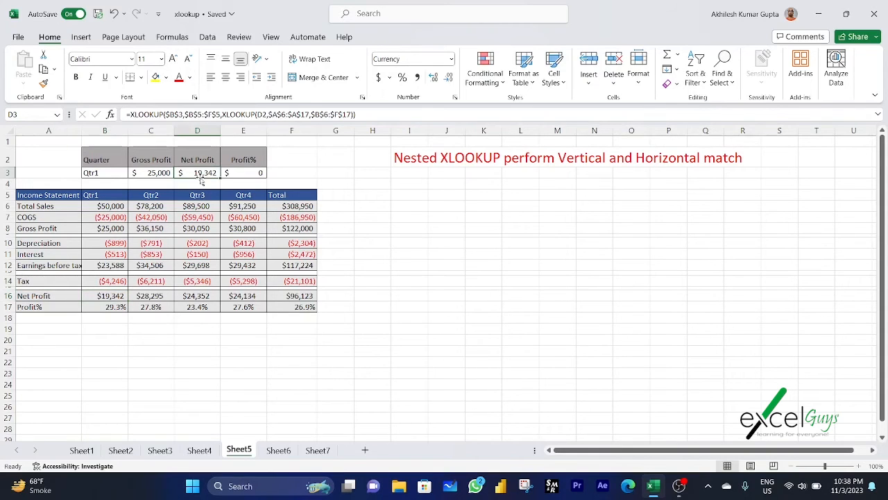
pyautogui.click(53, 307)
pyautogui.click(100, 308)
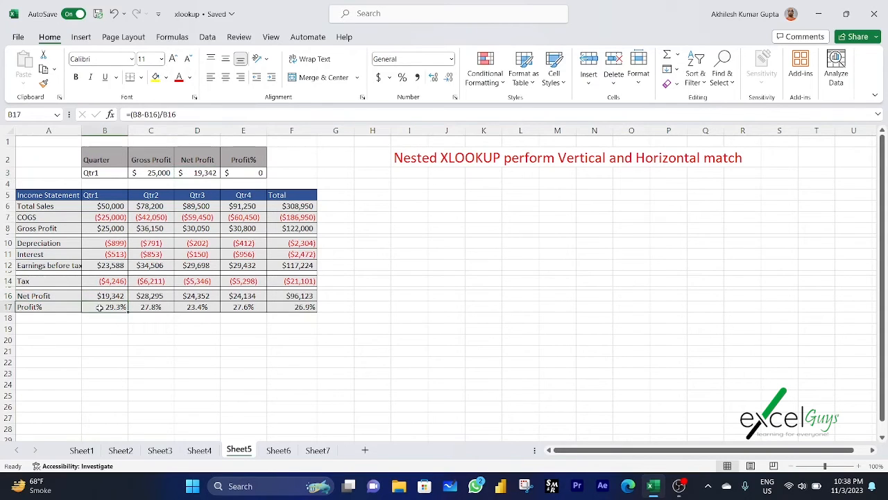
# - Format the Profit% result in E3 as a percentage with one decimal place
pyautogui.click(247, 172)
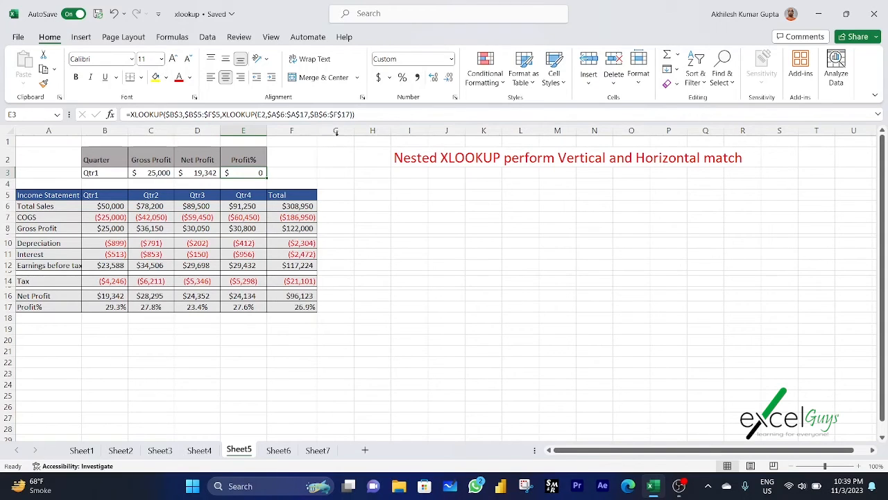
pyautogui.click(402, 77)
pyautogui.click(433, 77)
# - Open Sheet6 and examine the Start and End products, the matching Grape to Banana table rows and the sum of their Total values
pyautogui.click(278, 451)
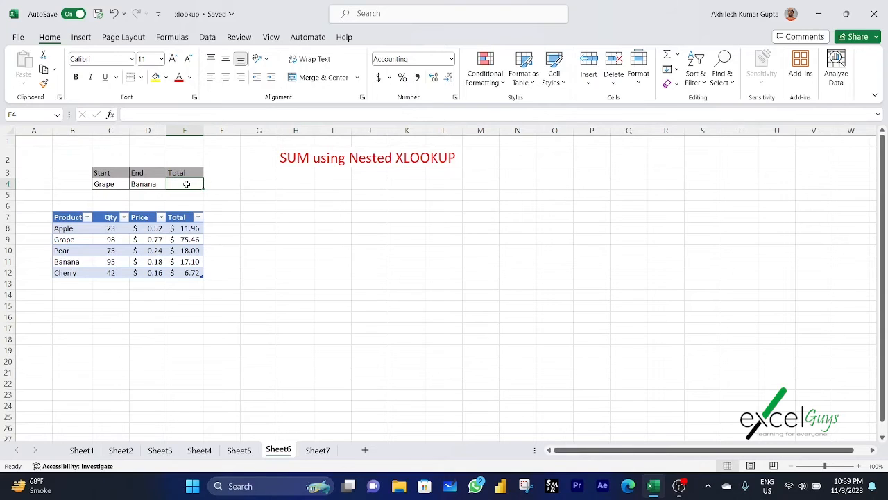
pyautogui.moveTo(186, 247); pyautogui.dragTo(183, 271)
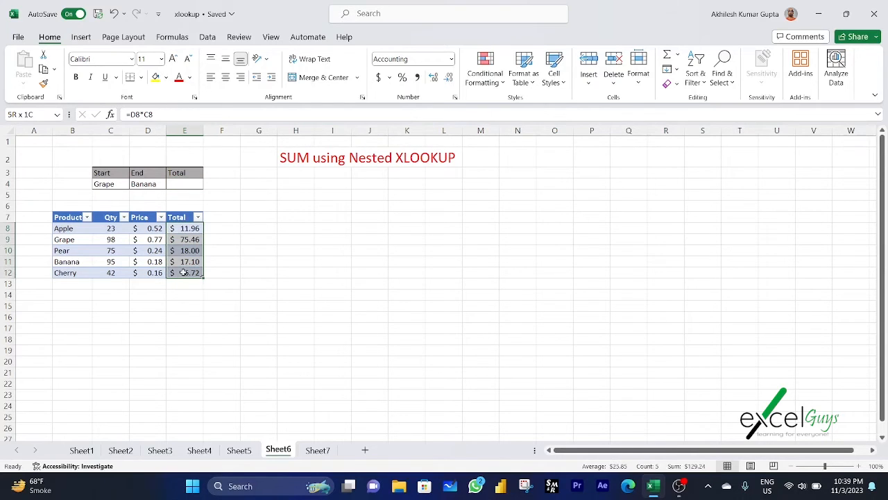
pyautogui.click(104, 184)
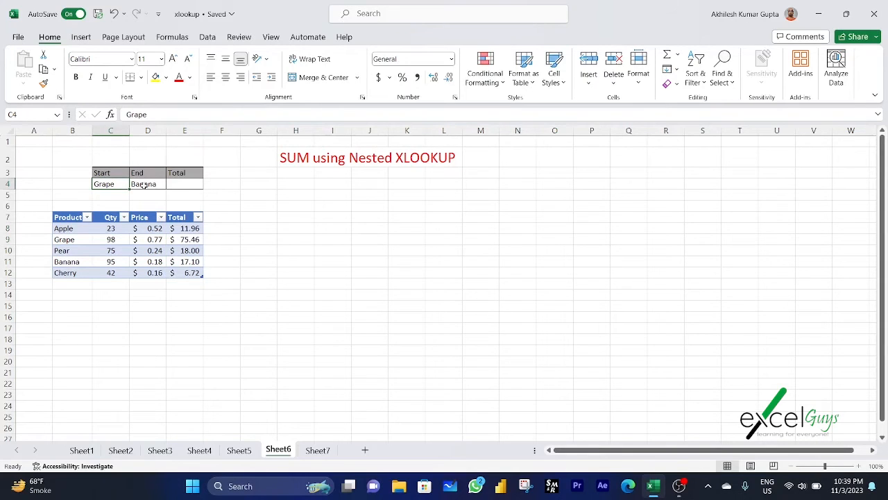
pyautogui.click(142, 184)
pyautogui.click(84, 239)
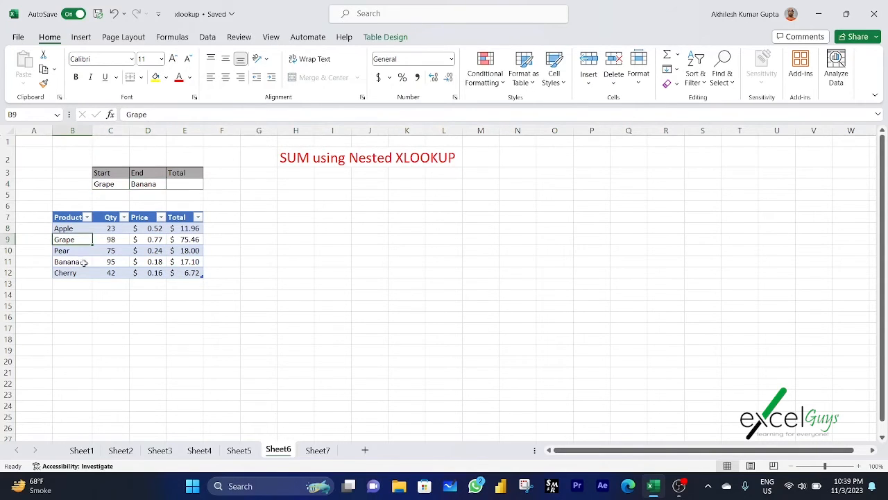
pyautogui.click(82, 263)
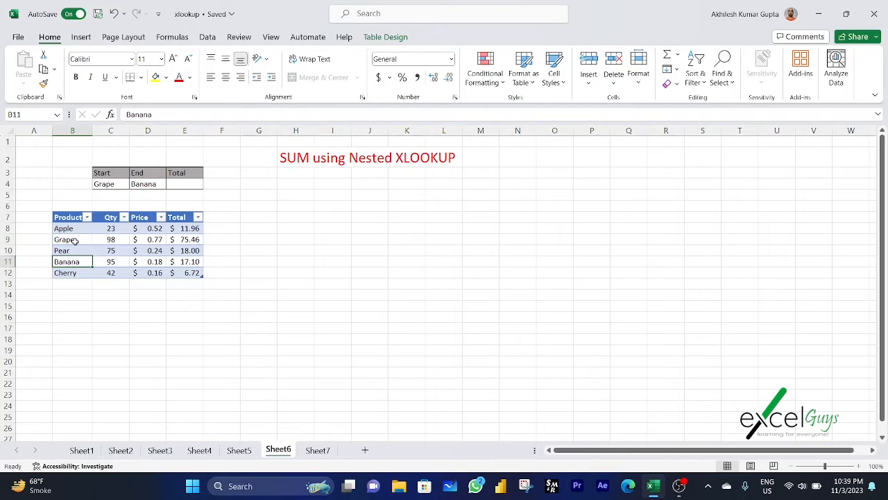
pyautogui.click(75, 240)
pyautogui.moveTo(73, 241); pyautogui.dragTo(74, 262)
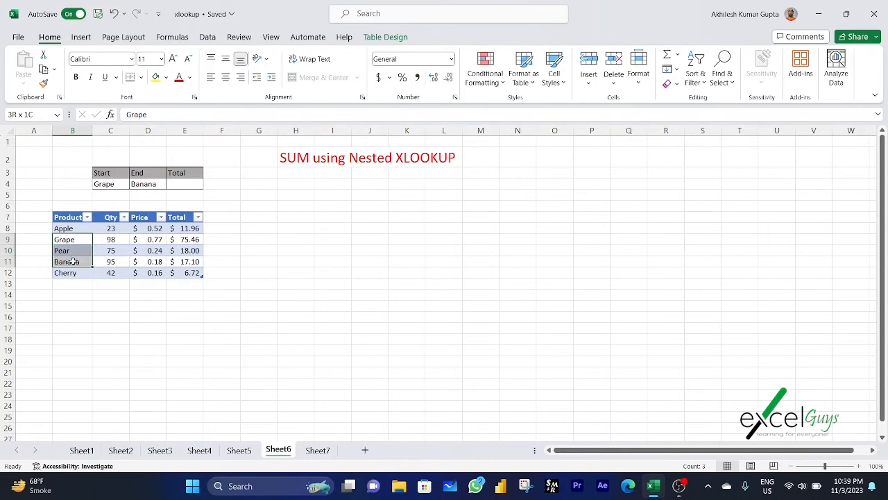
pyautogui.click(74, 251)
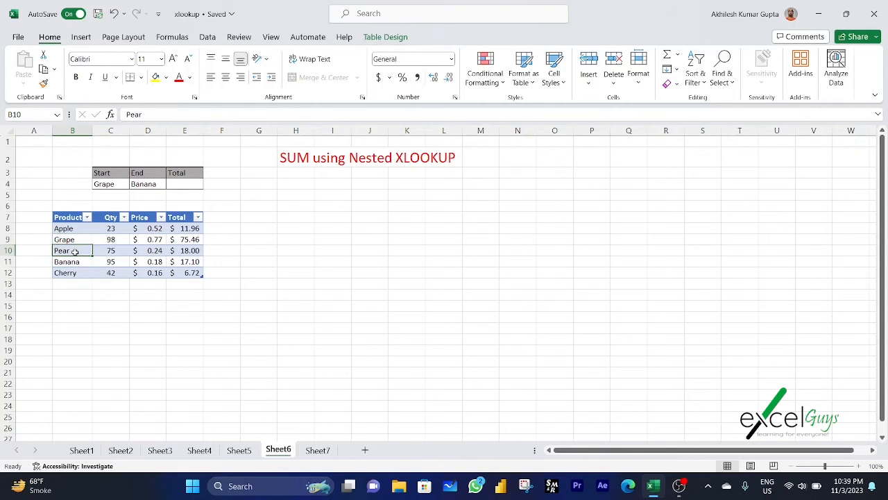
pyautogui.click(73, 240)
pyautogui.click(75, 262)
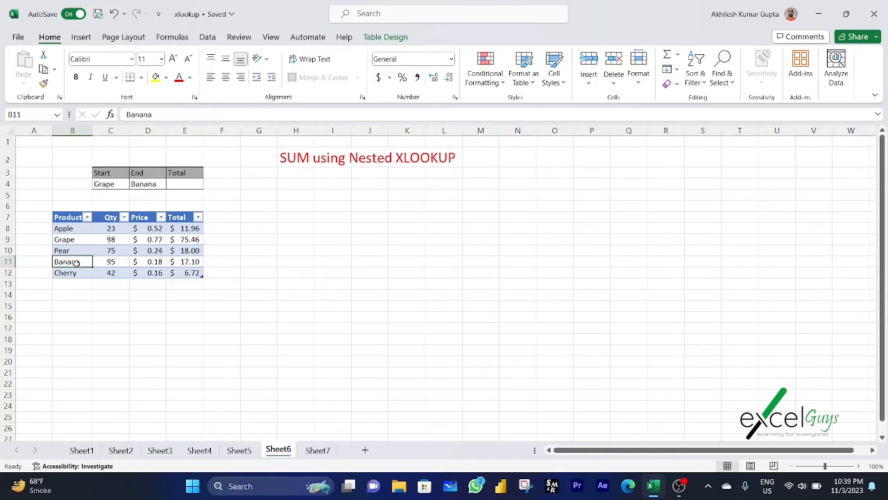
pyautogui.moveTo(186, 240); pyautogui.dragTo(186, 261)
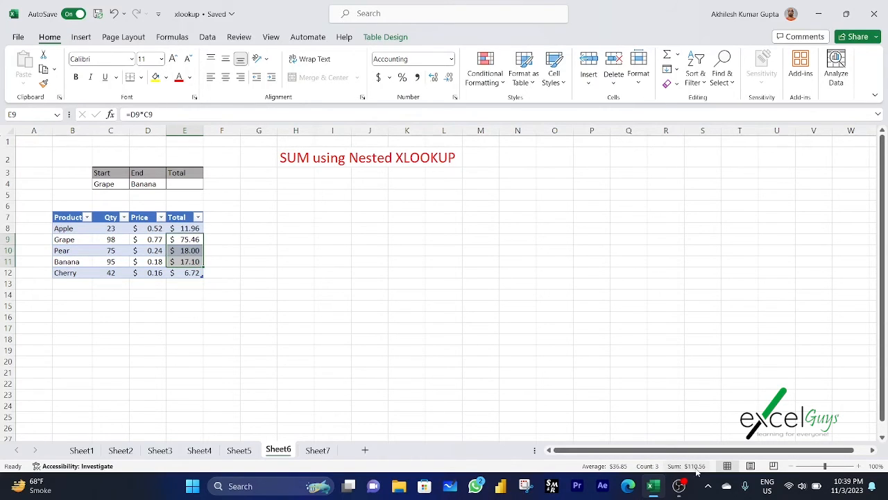
# - Begin a SUM formula in E4 with an XLOOKUP of C4 in the Product column returning the Total column, followed by the range operator
pyautogui.click(189, 185)
pyautogui.write('=sum')
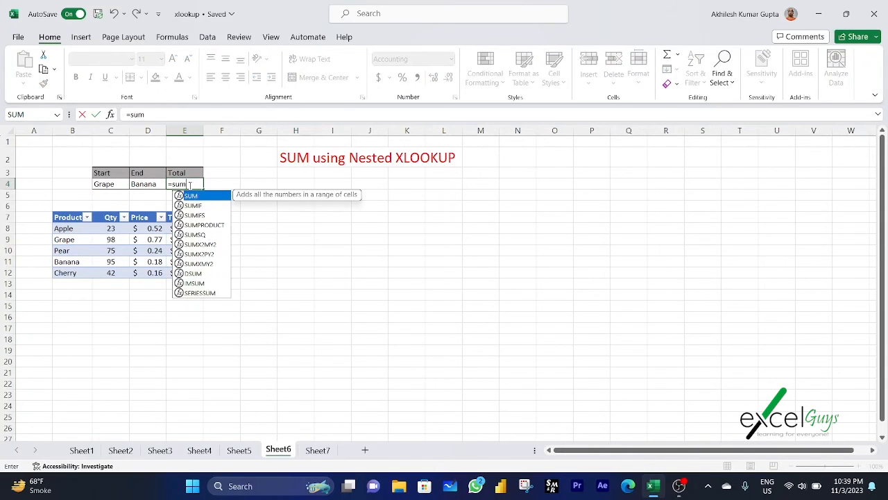
pyautogui.press('Tab')
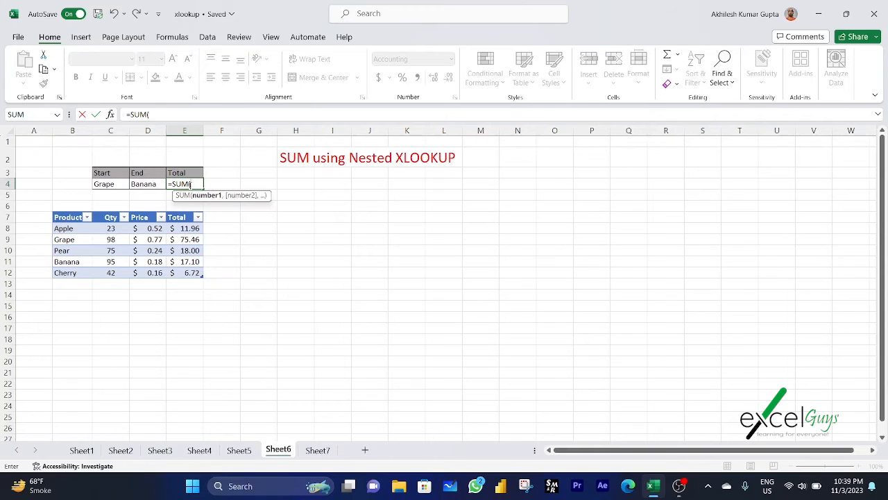
pyautogui.write('xl')
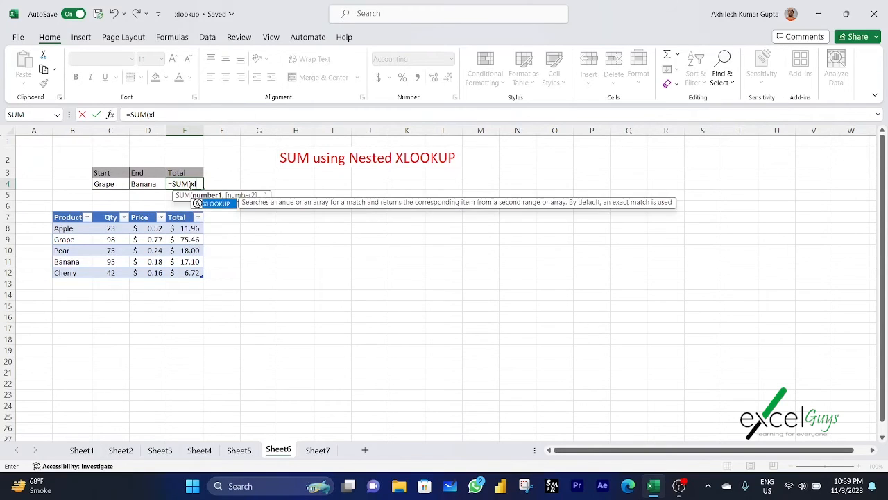
pyautogui.press('Tab')
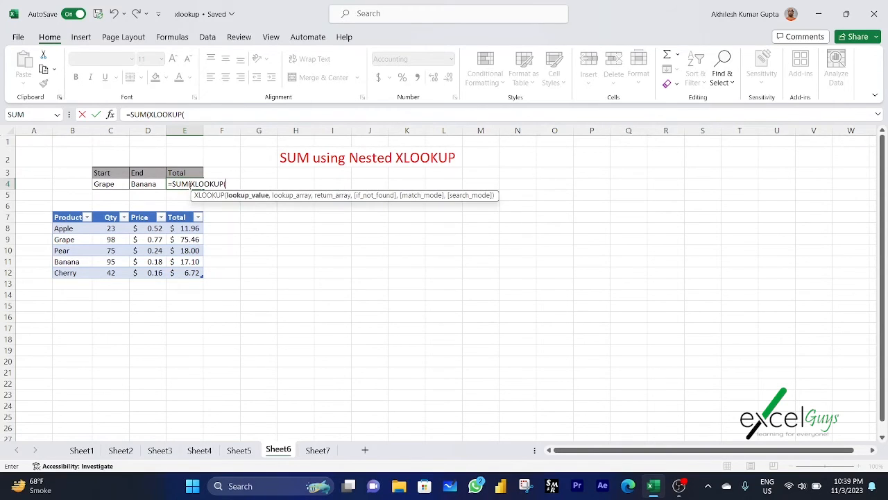
pyautogui.click(121, 183)
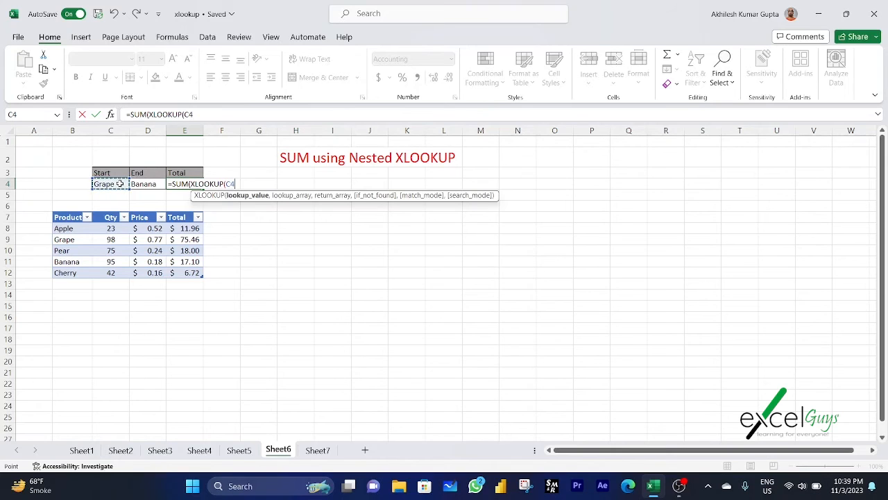
pyautogui.write(',')
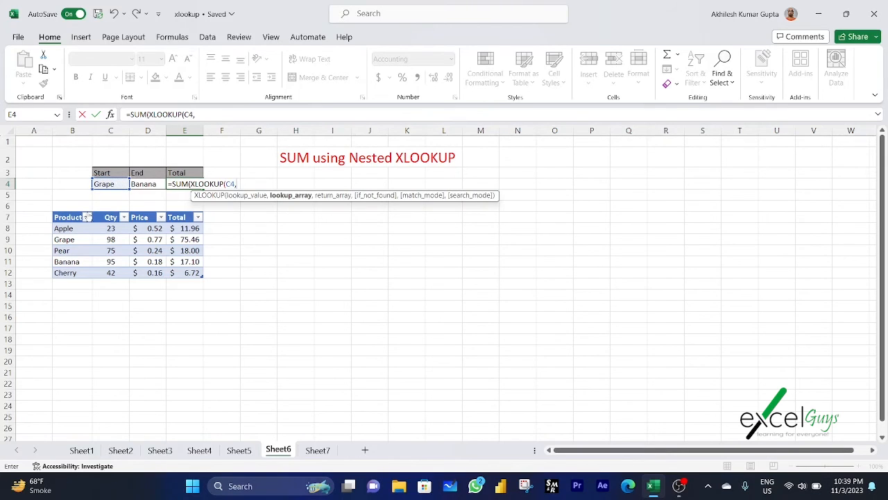
pyautogui.moveTo(80, 225); pyautogui.dragTo(76, 271)
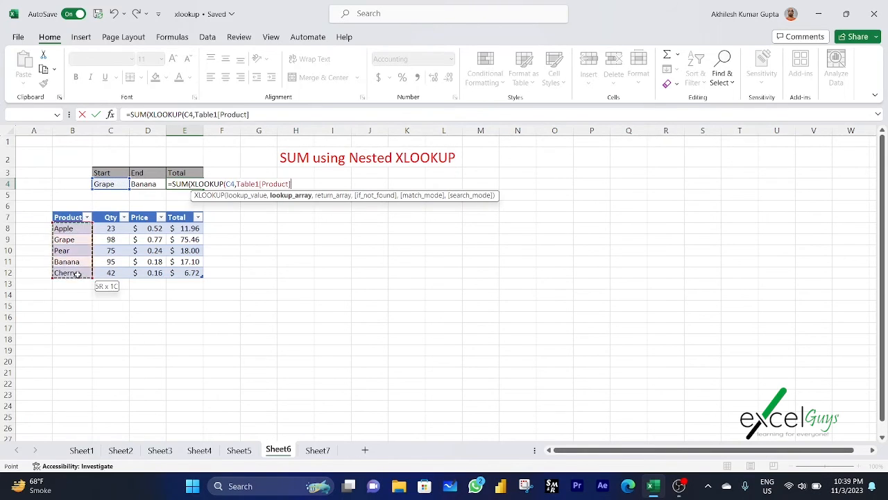
pyautogui.write(',')
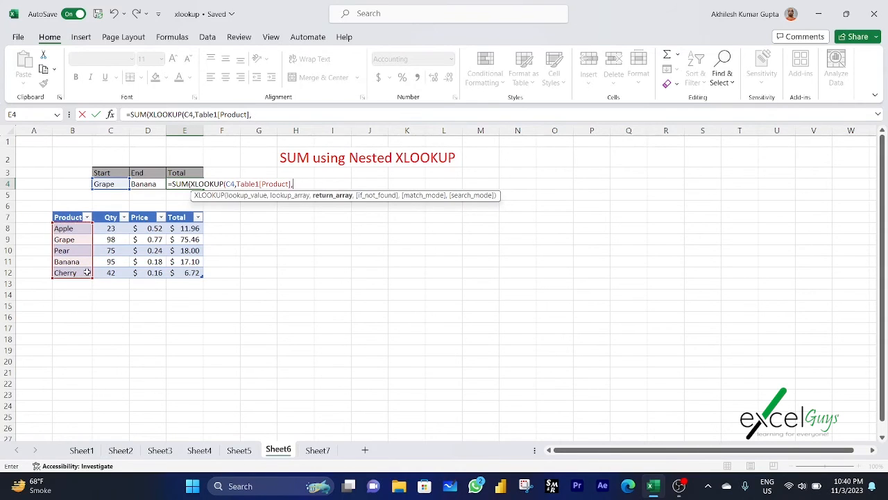
pyautogui.moveTo(184, 229); pyautogui.dragTo(182, 273)
pyautogui.write('):')
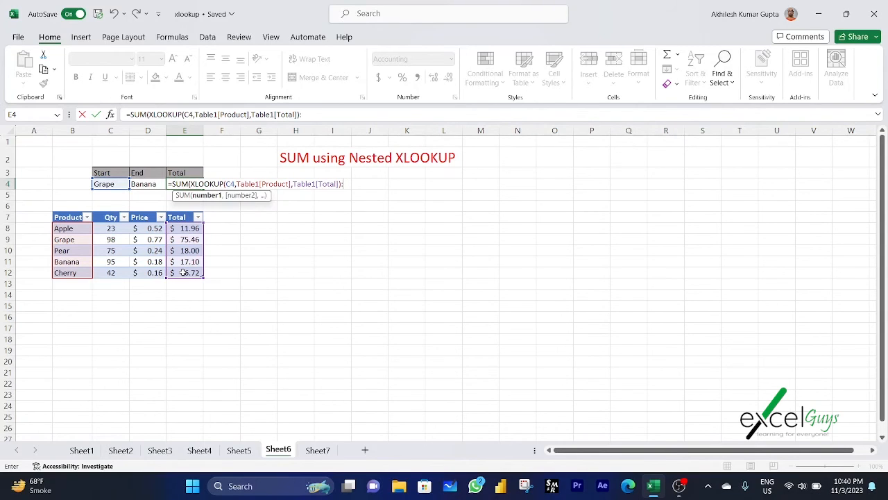
# - Add a second XLOOKUP of D4 in the Product column returning the Total column as the range end, and complete the SUM formula
pyautogui.write('XLOOKUP(')
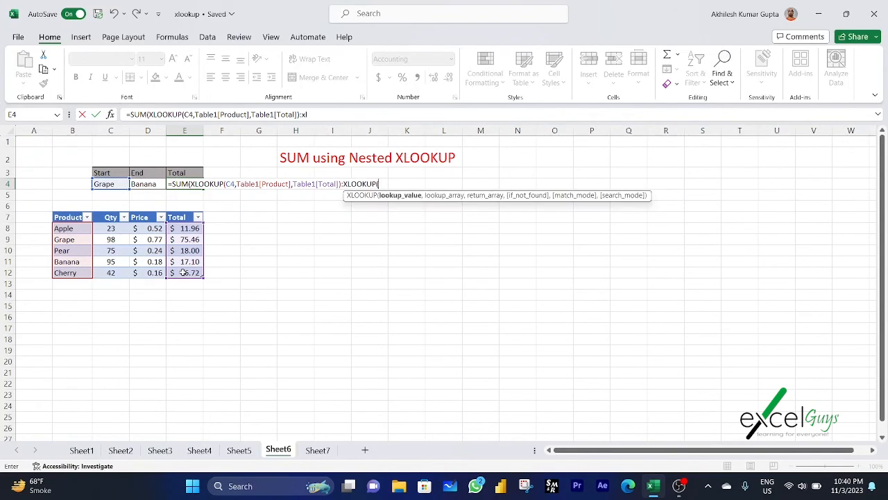
pyautogui.click(151, 184)
pyautogui.write(',')
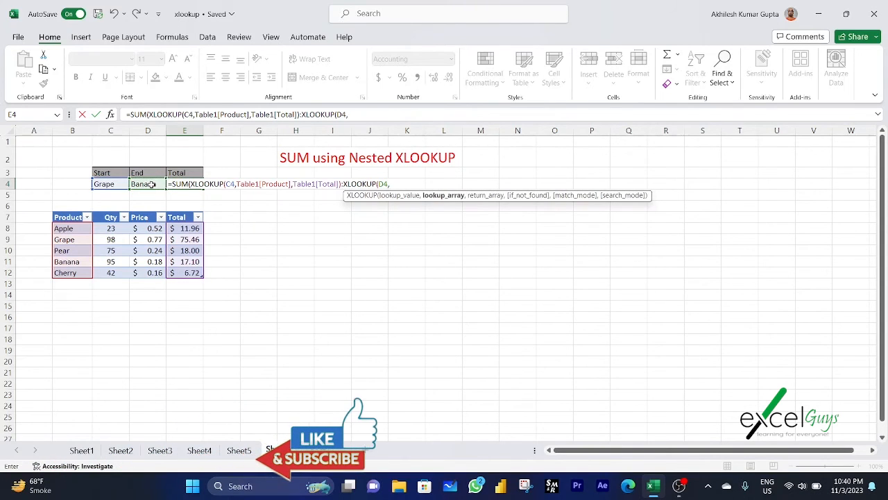
pyautogui.moveTo(83, 229); pyautogui.dragTo(83, 274)
pyautogui.write(',')
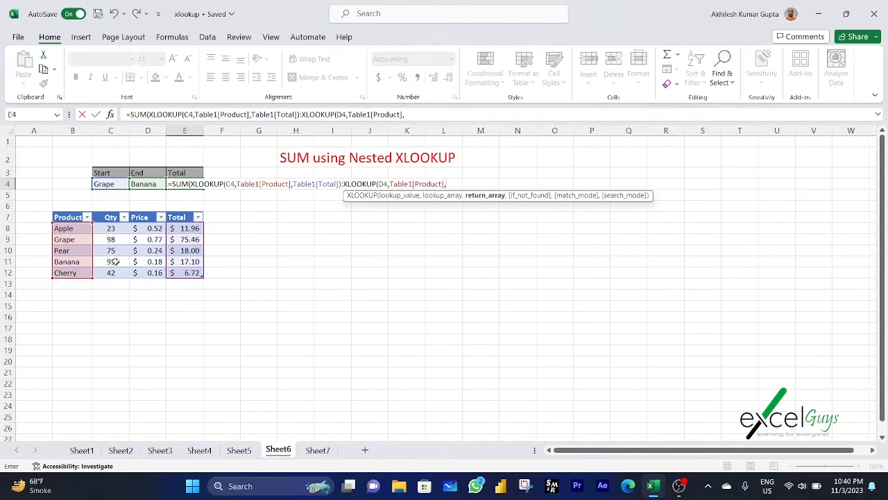
pyautogui.moveTo(175, 227); pyautogui.dragTo(177, 268)
pyautogui.write(')')
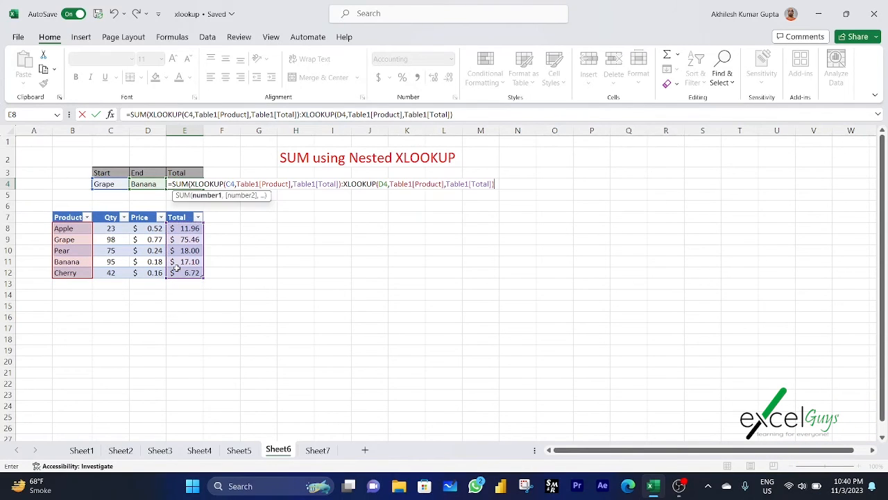
pyautogui.write(')')
pyautogui.press('Return')
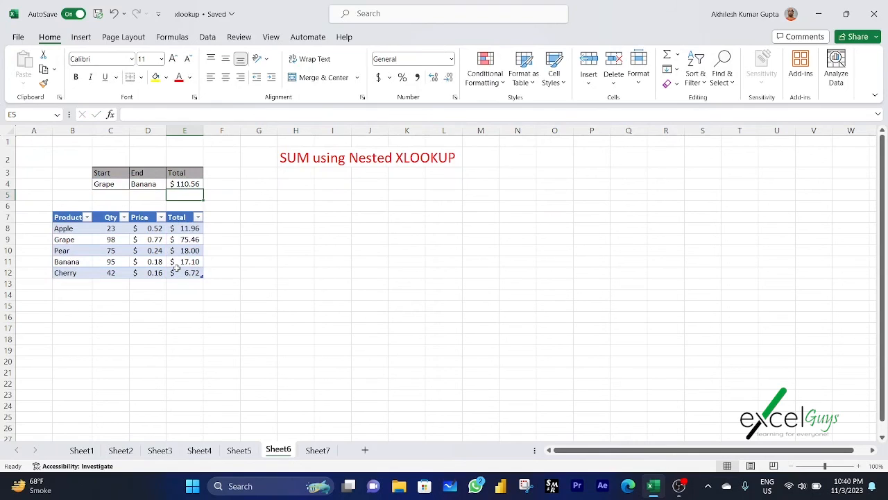
# - Check the E4 total against the sum of the Grape to Banana totals in E9:E11 and review its formula
pyautogui.press('Up')
pyautogui.moveTo(177, 239); pyautogui.dragTo(177, 263)
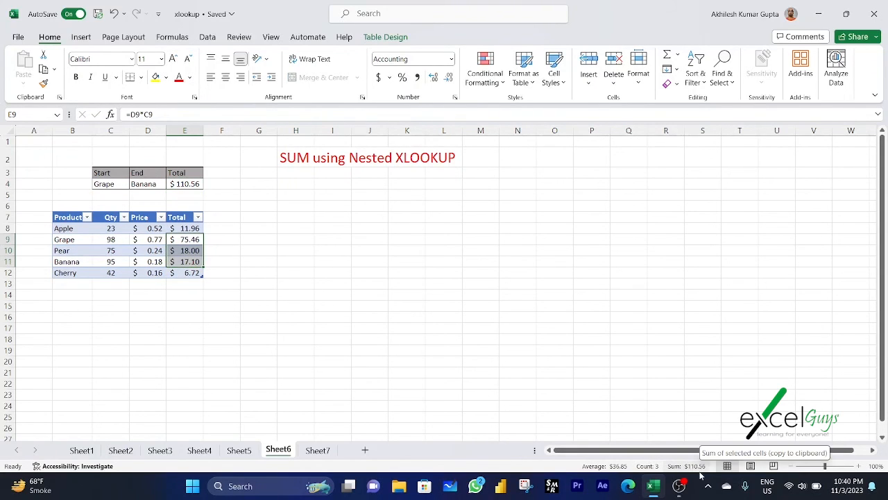
pyautogui.click(197, 185)
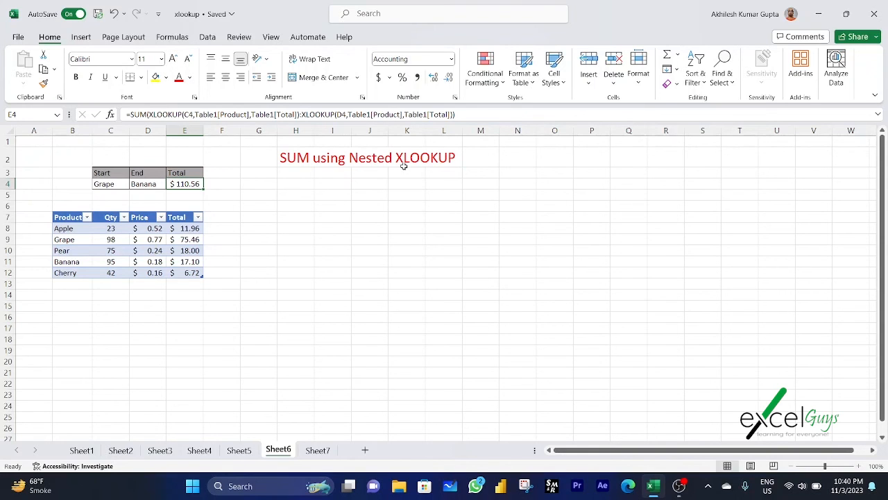
# - Return to Sheet5 and review the heading on nested XLOOKUP vertical and horizontal matching
pyautogui.click(239, 450)
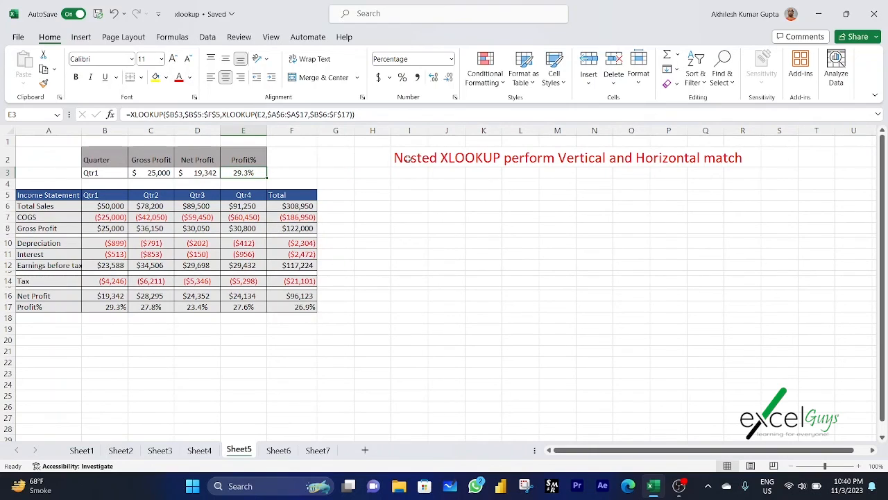
pyautogui.moveTo(408, 159); pyautogui.dragTo(735, 158)
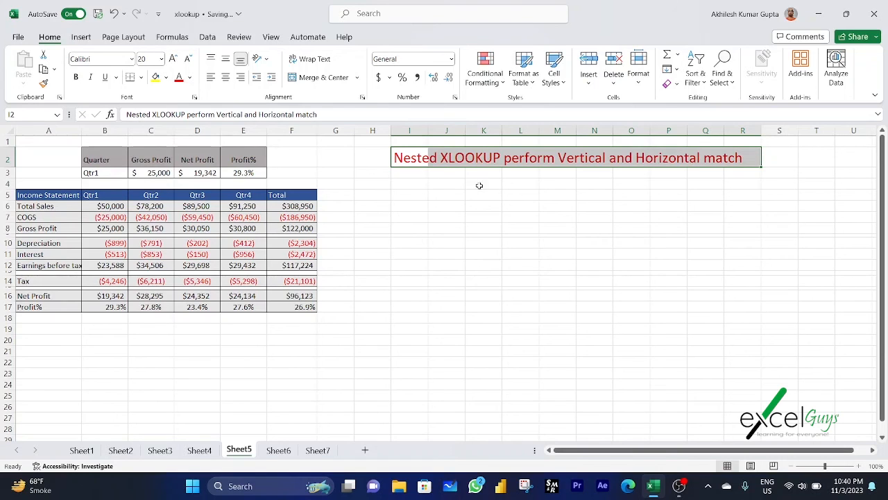
pyautogui.click(408, 159)
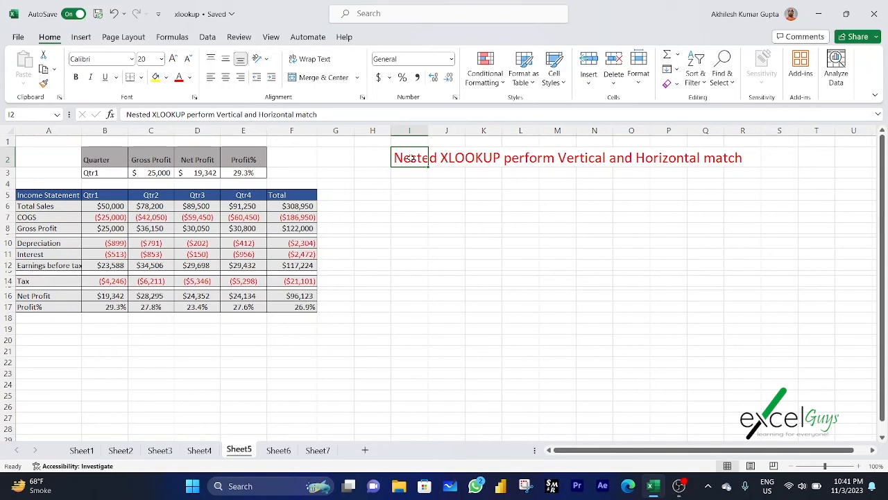
pyautogui.moveTo(413, 158); pyautogui.dragTo(724, 160)
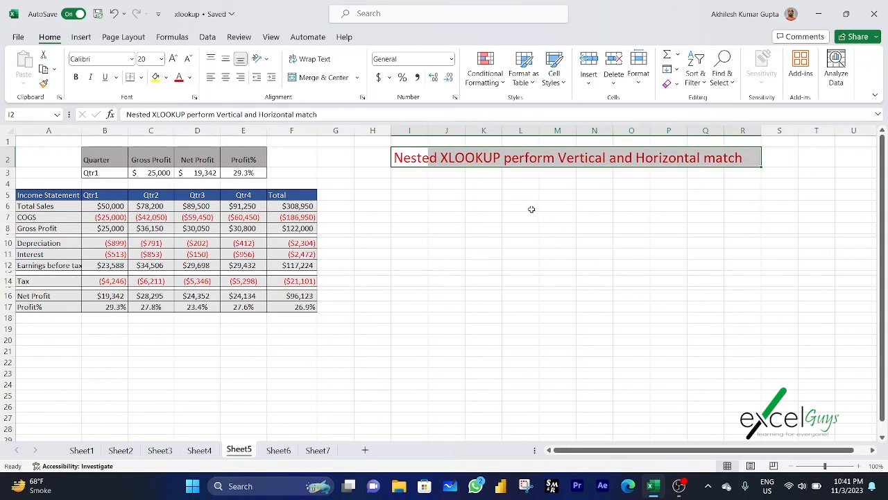
pyautogui.click(484, 362)
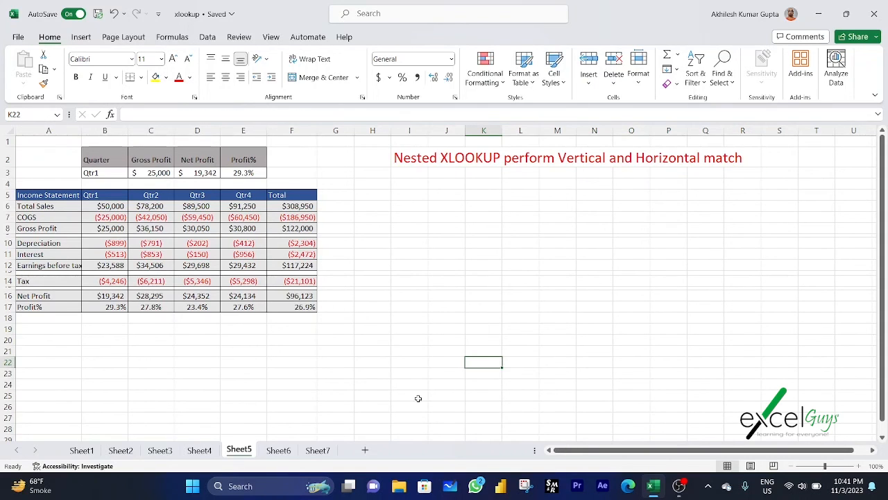